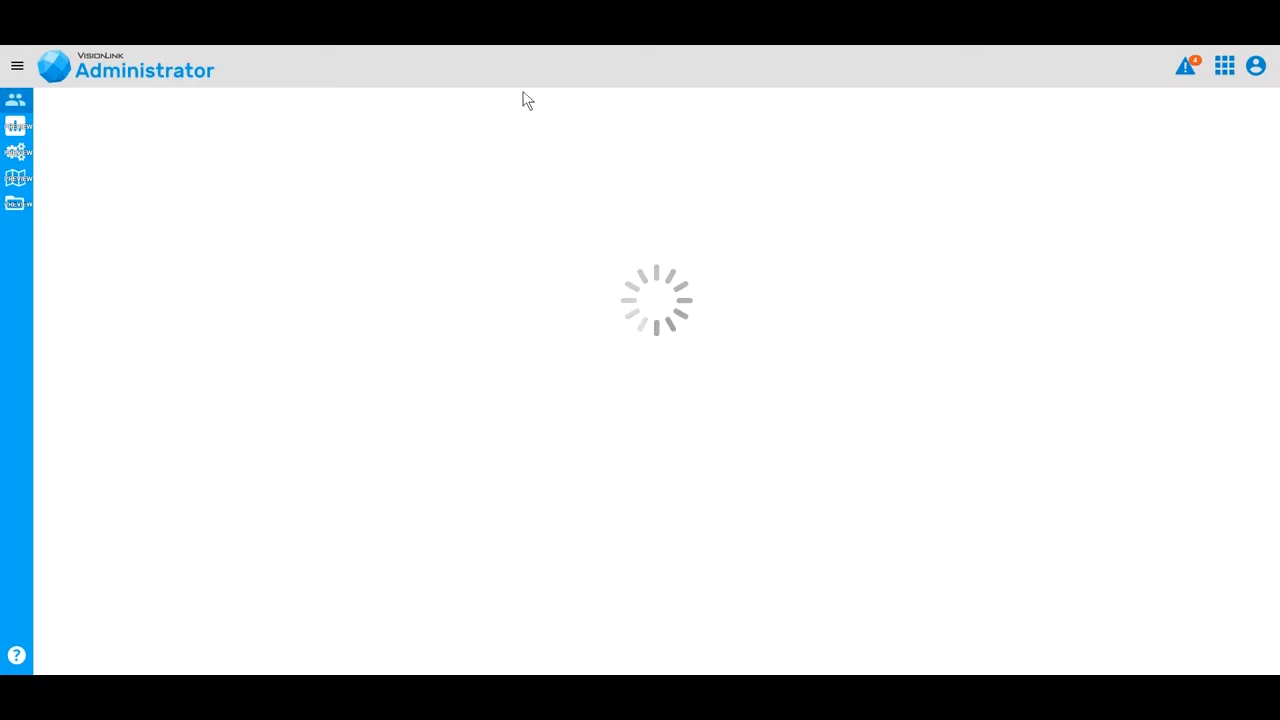
Step: Create a new Standard project named "VisionLink Tutorial Project Demonstration" with a description, running 07/17/17 to 07/17/19 in Mountain Time (US & Canada)
left_click(26, 202)
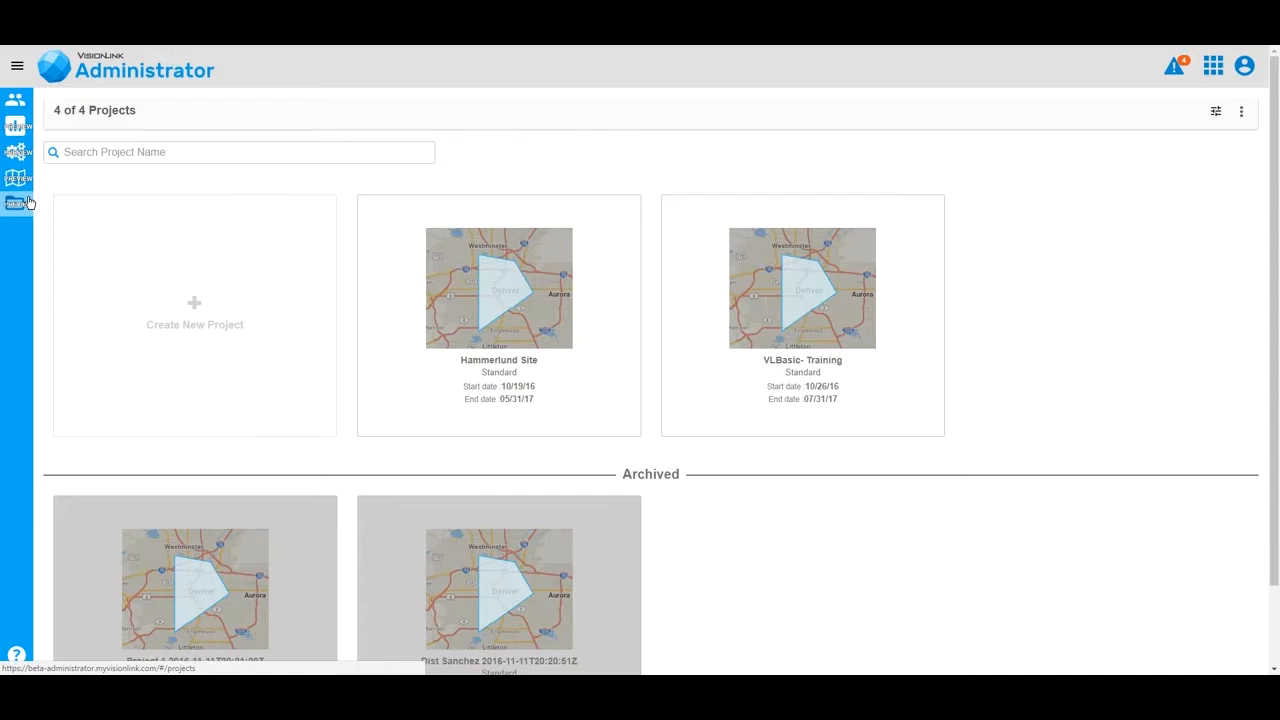
left_click(147, 260)
left_click(125, 130)
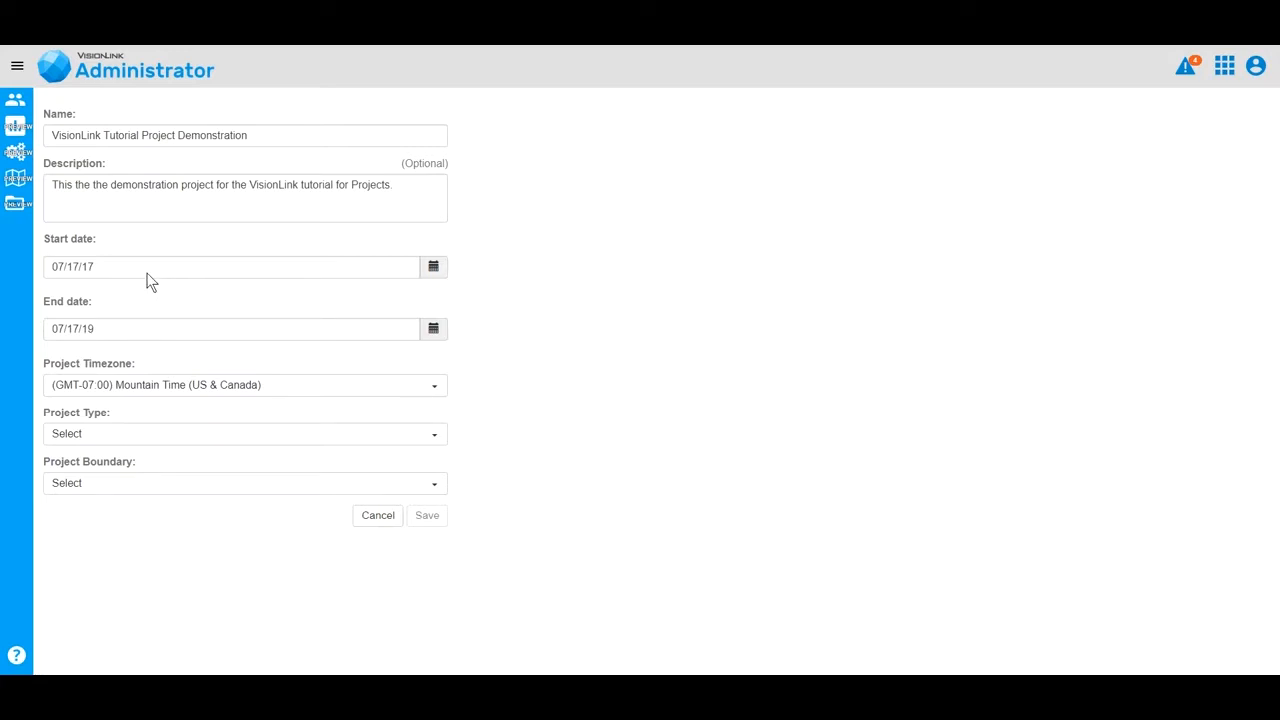
left_click(133, 437)
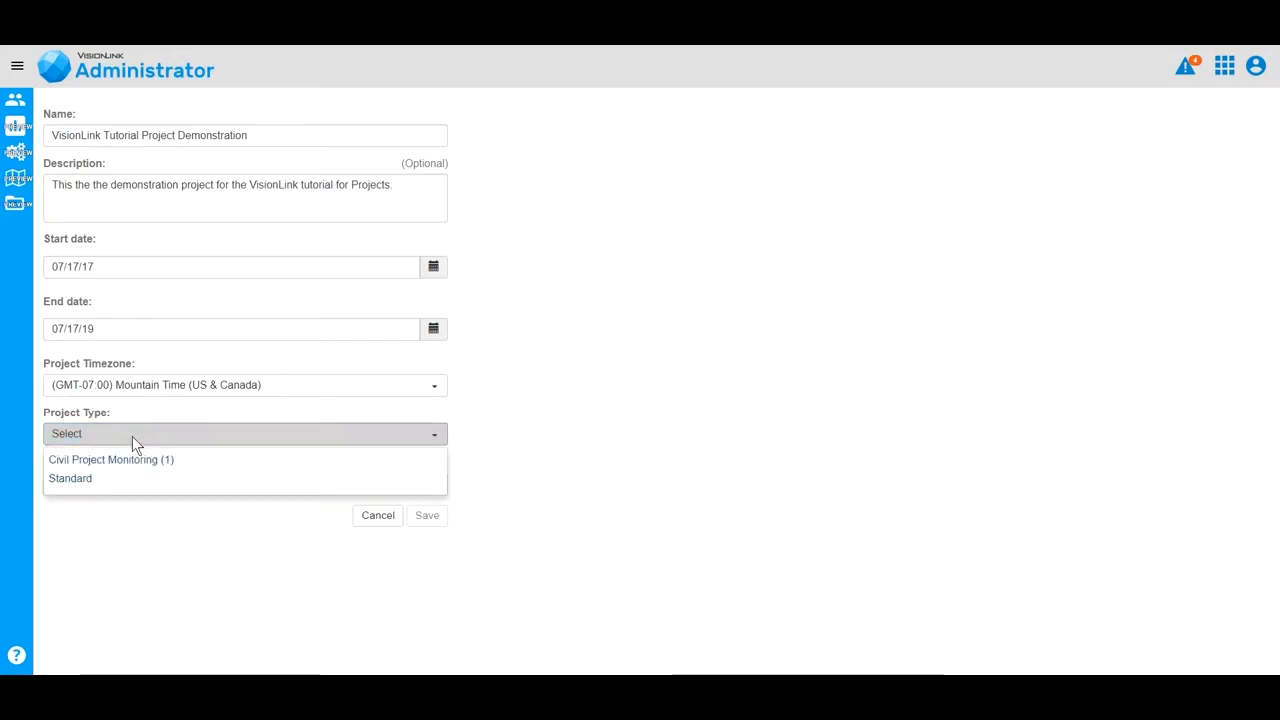
left_click(201, 478)
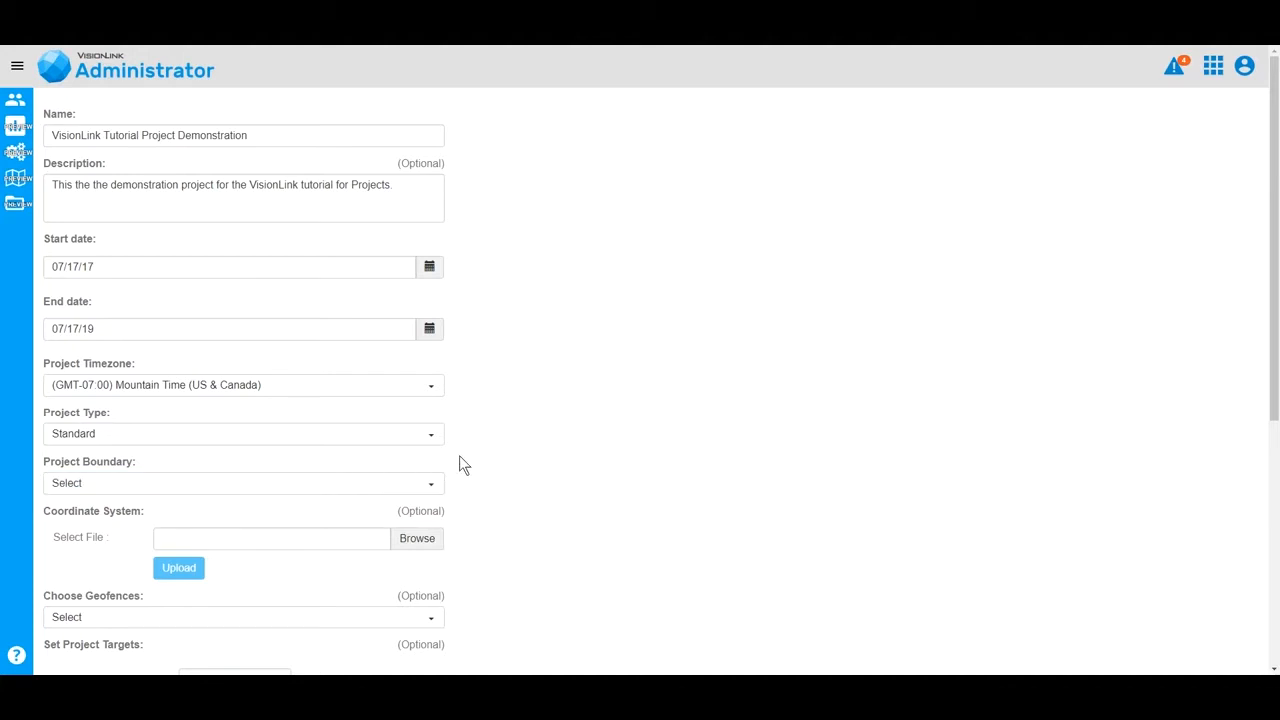
Step: Start adding a new boundary for the project and locate Peoria, United States on the map
scroll(460, 457, "down", 3)
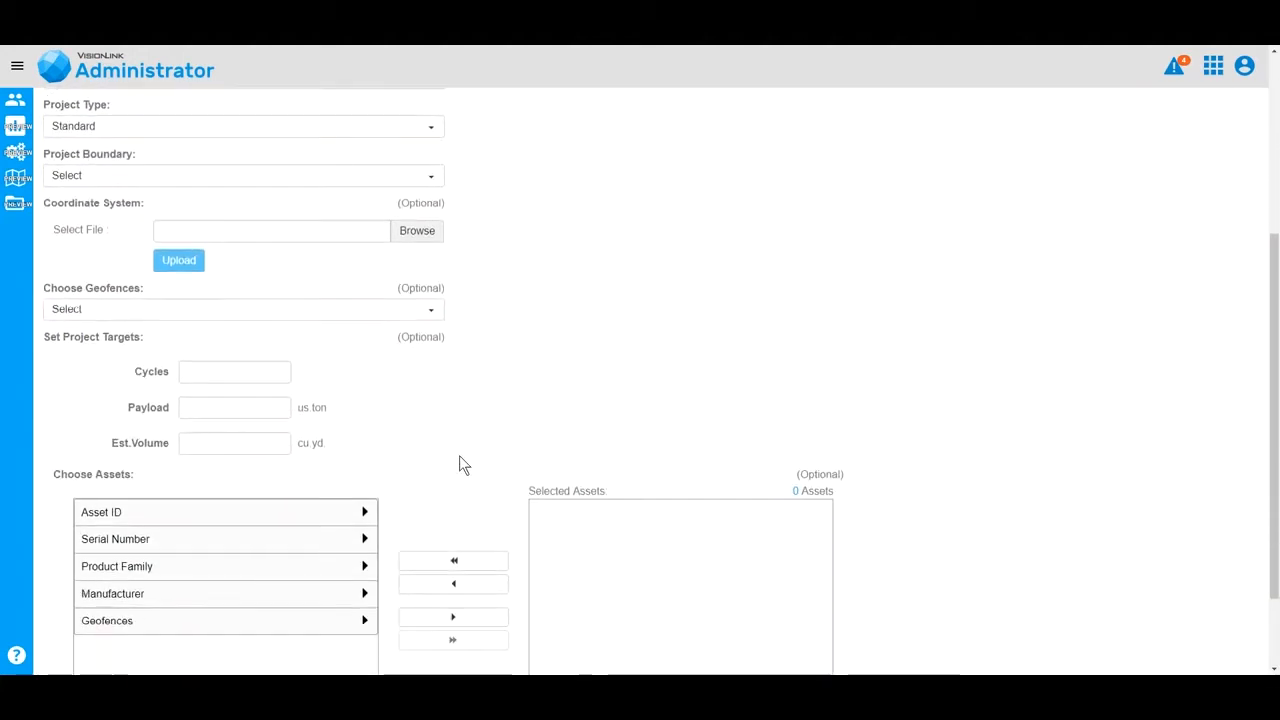
left_click(303, 183)
left_click(126, 204)
left_click(802, 180)
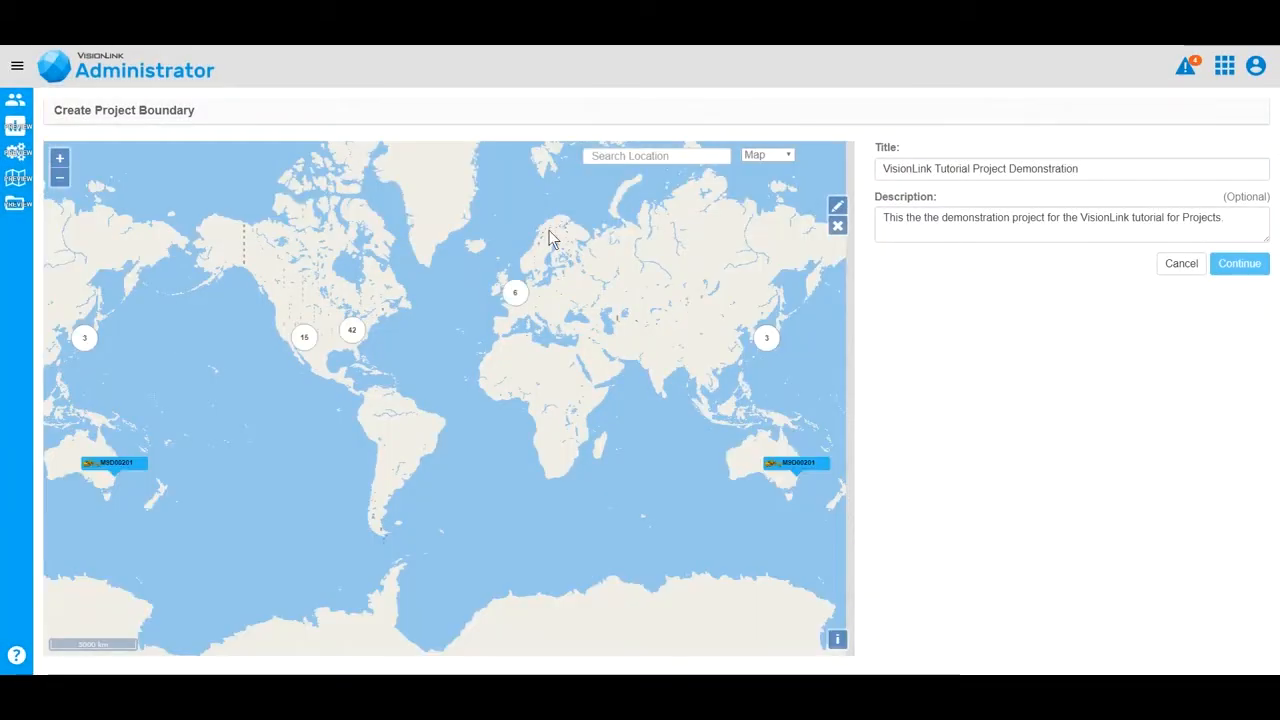
left_click(357, 335)
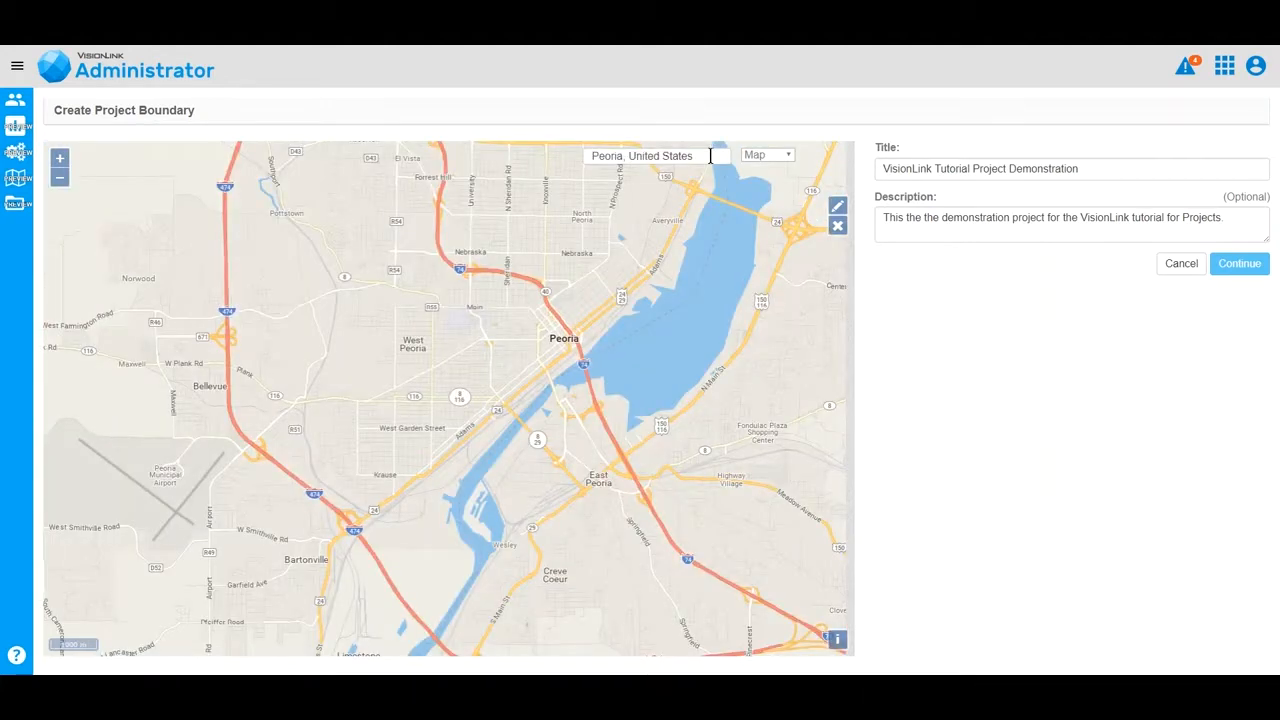
Step: Draw a closed project boundary polygon along the river's west bank through Peoria, from Bartonville up to the Averyville area
left_click(838, 207)
left_click(370, 541)
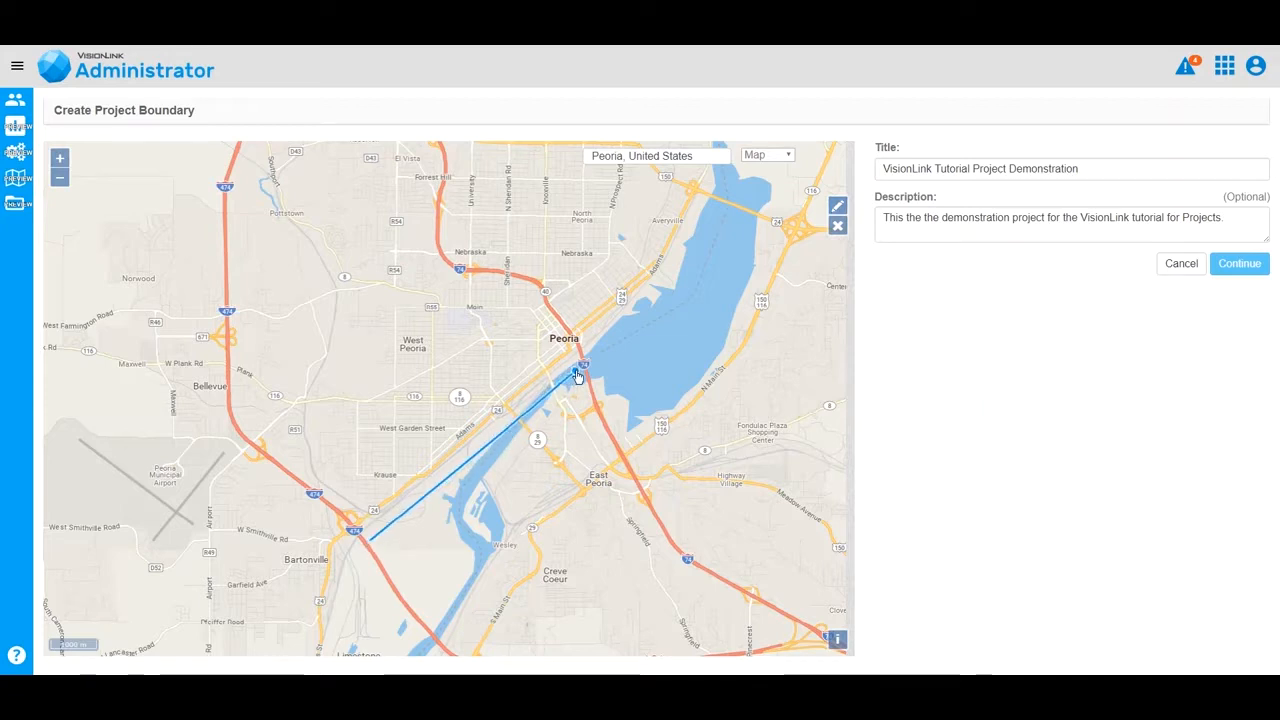
left_click(648, 304)
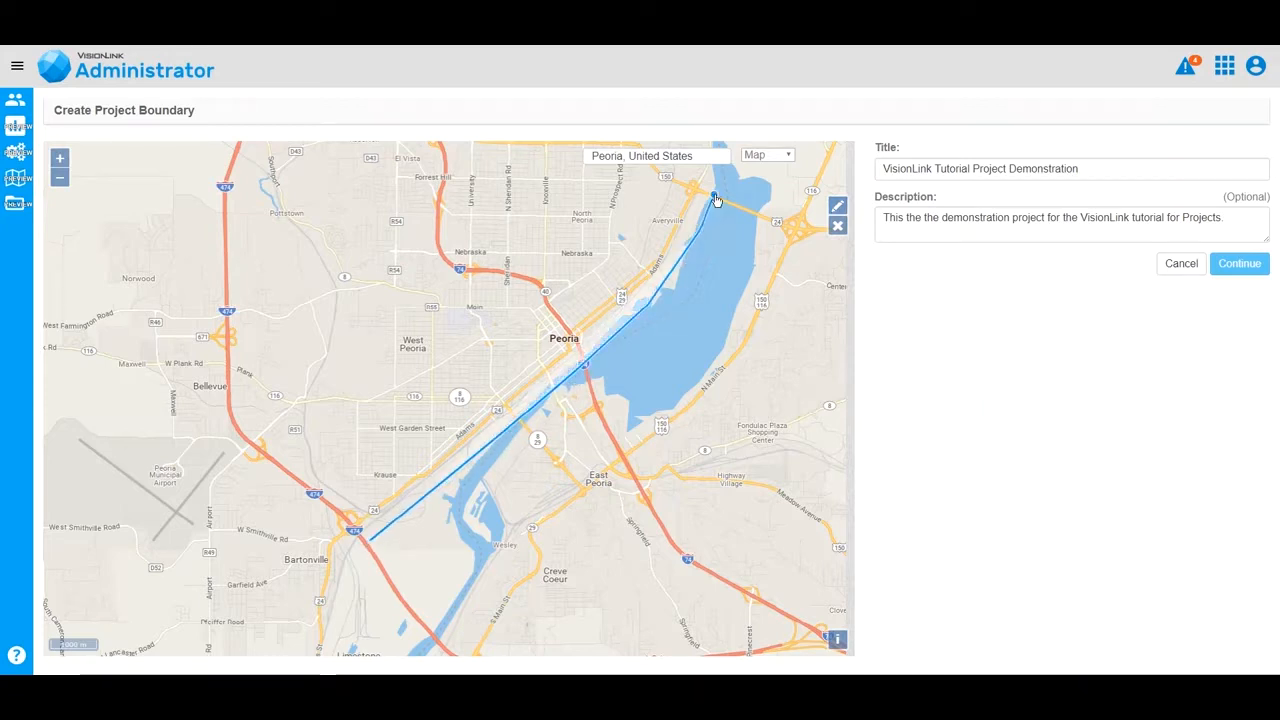
left_click(715, 197)
left_click(643, 177)
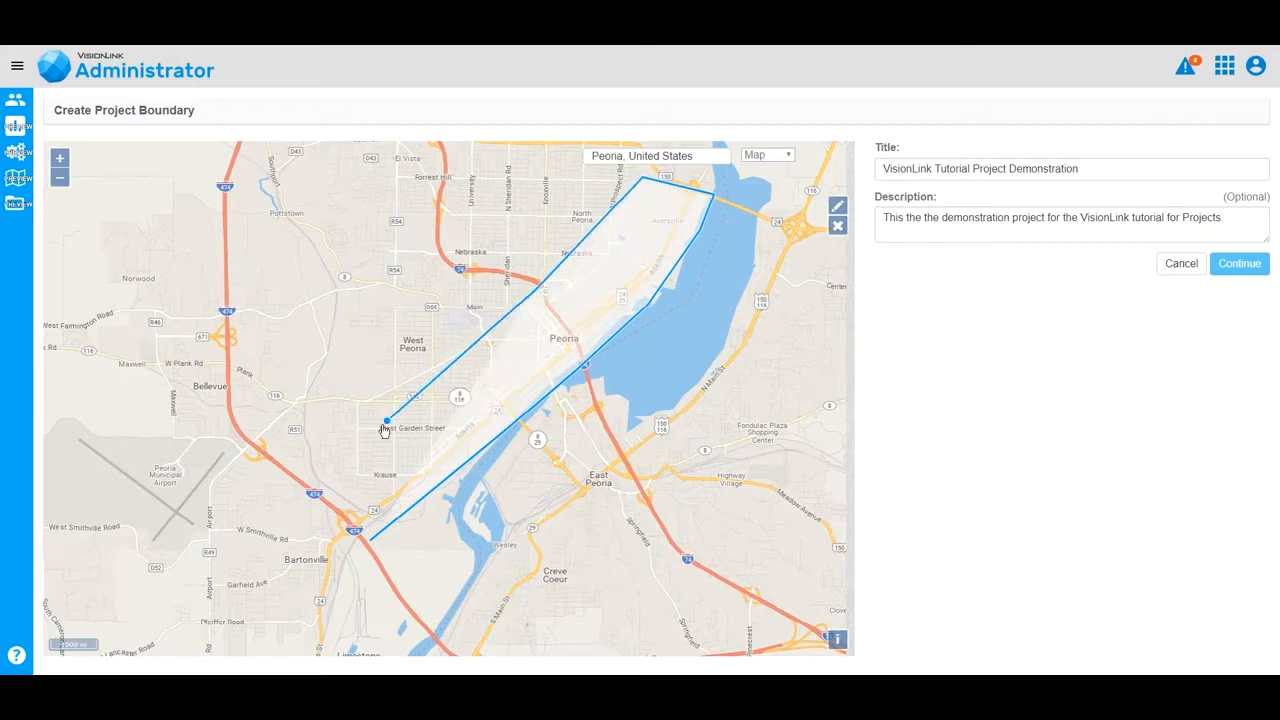
left_click(330, 469)
left_click(338, 527)
left_click(370, 541)
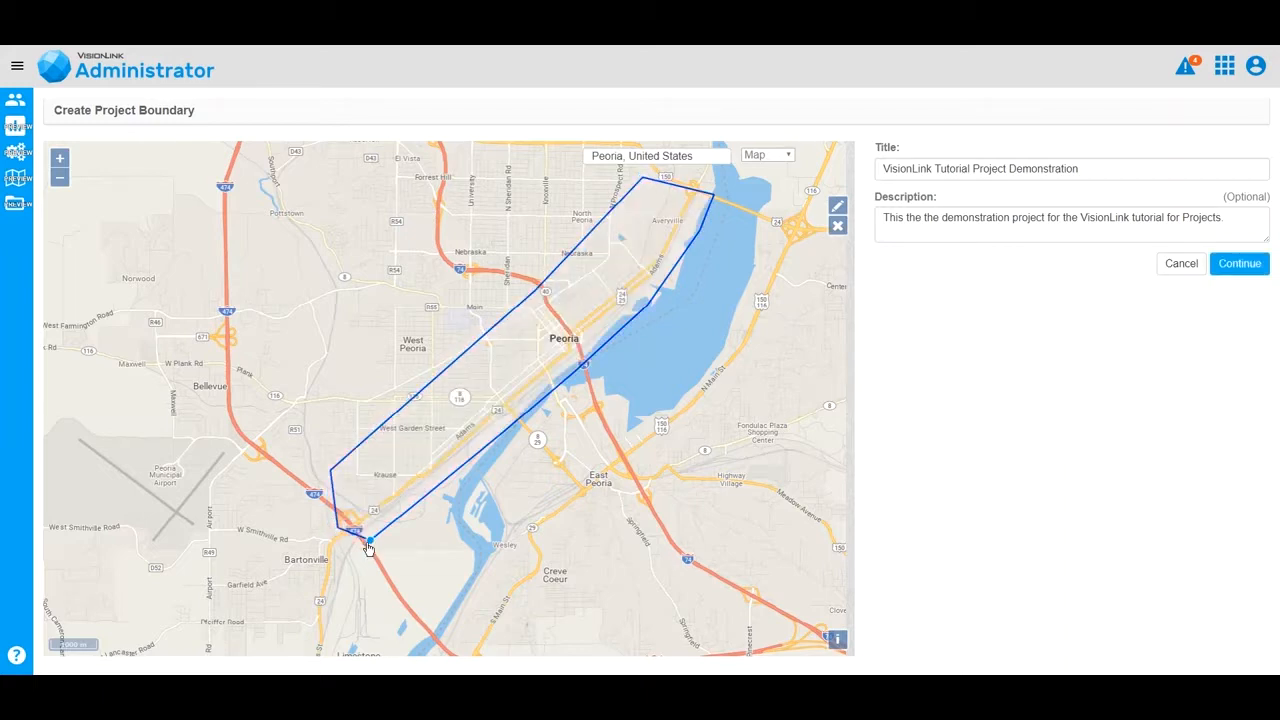
Step: Reshape the boundary's northwest side by moving it closer to downtown Peoria and Averyville, and accept the boundary for the project
left_click_drag(330, 469, 343, 426)
left_click_drag(474, 337, 484, 340)
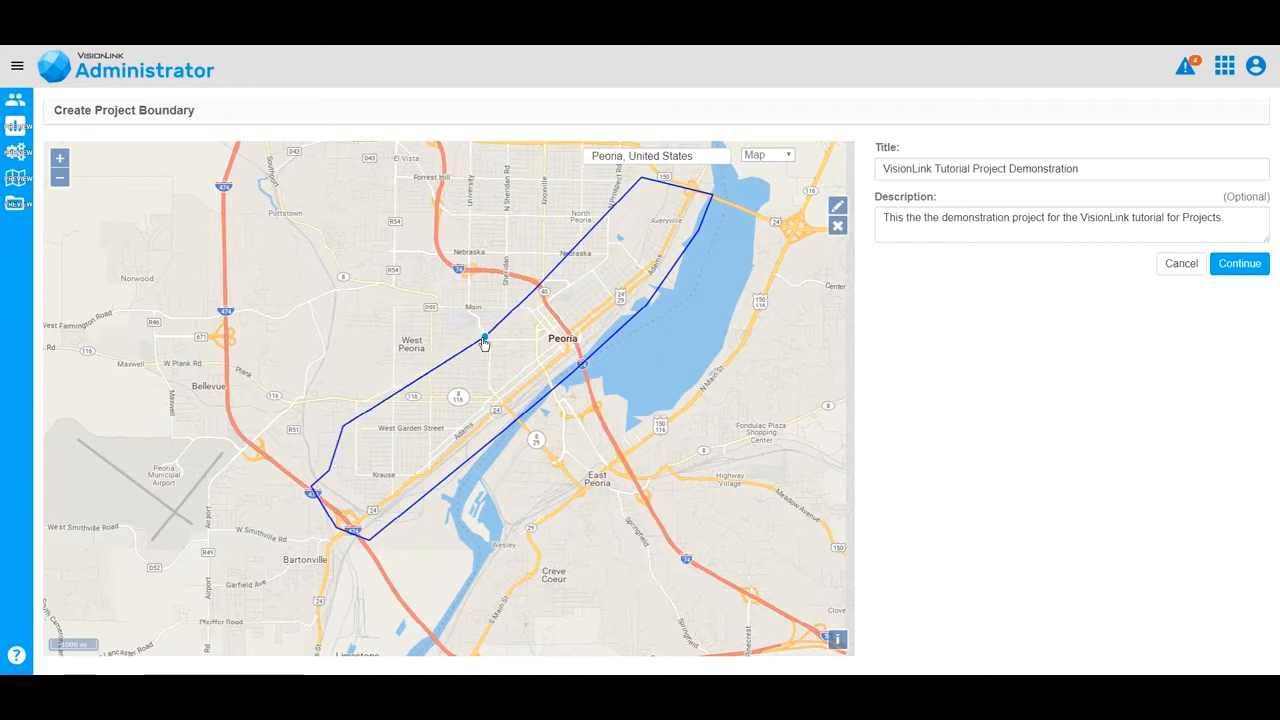
left_click_drag(533, 294, 568, 320)
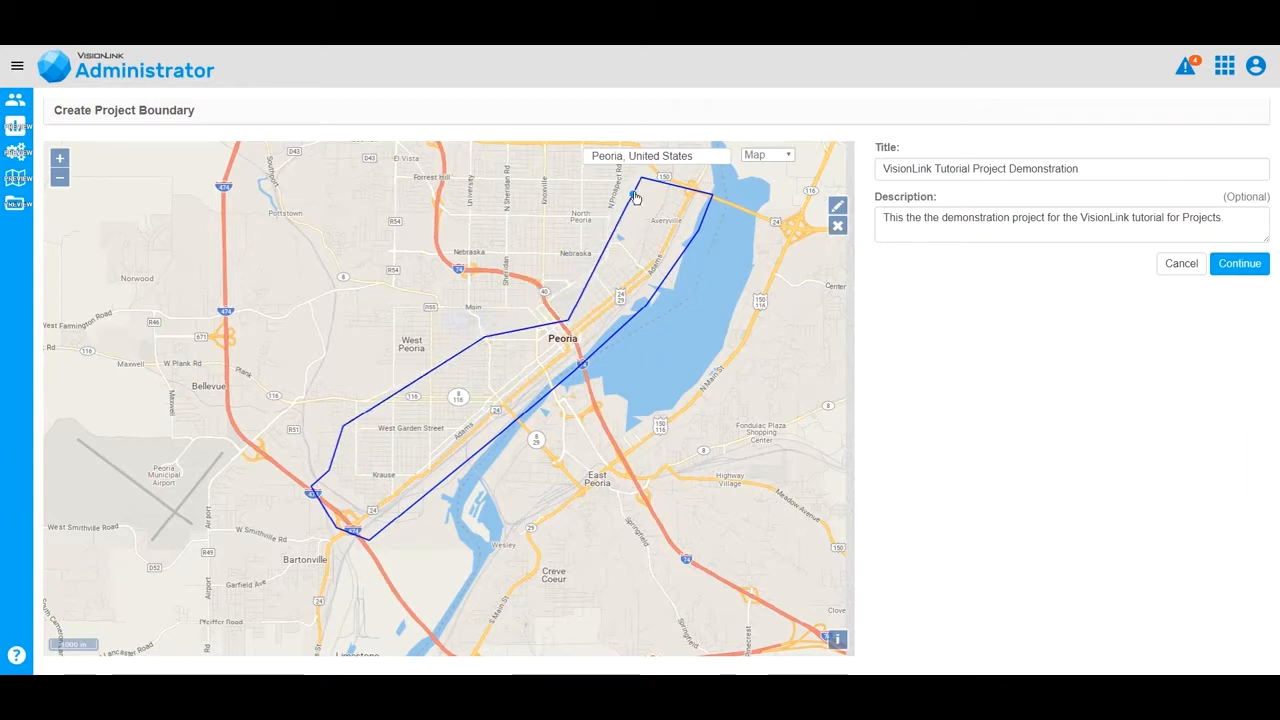
left_click_drag(640, 182, 668, 188)
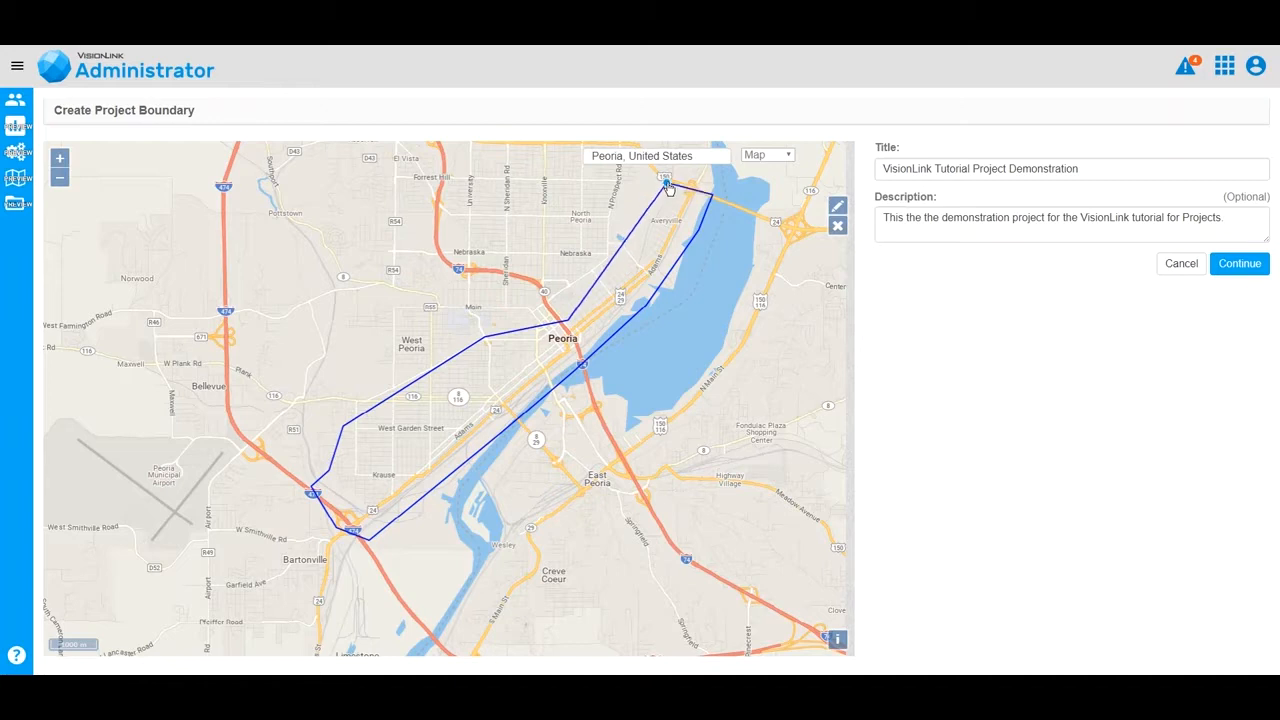
left_click(1240, 264)
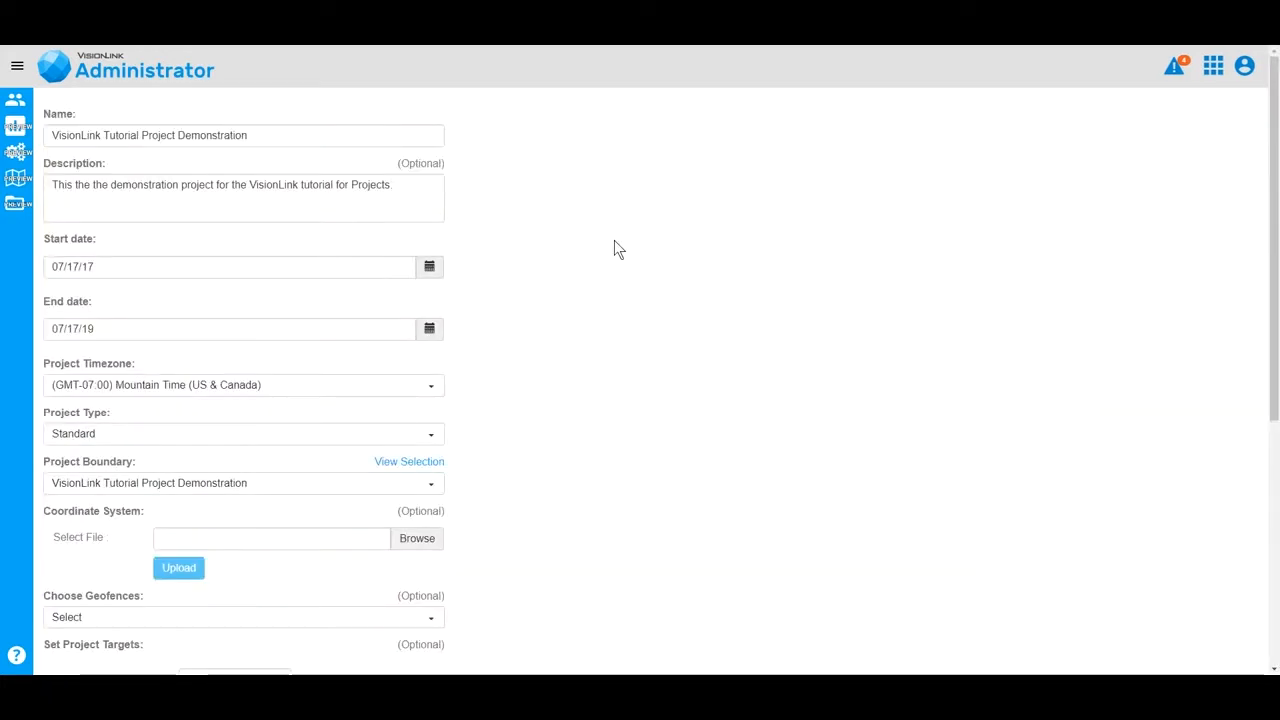
Step: Add a new geofence in Peoria, United States titled "VisionLink Tutorial Project Demonstration -North Cut" and describe it as the tutorial project's north cut zone
scroll(481, 392, "down", 1)
scroll(481, 398, "down", 1)
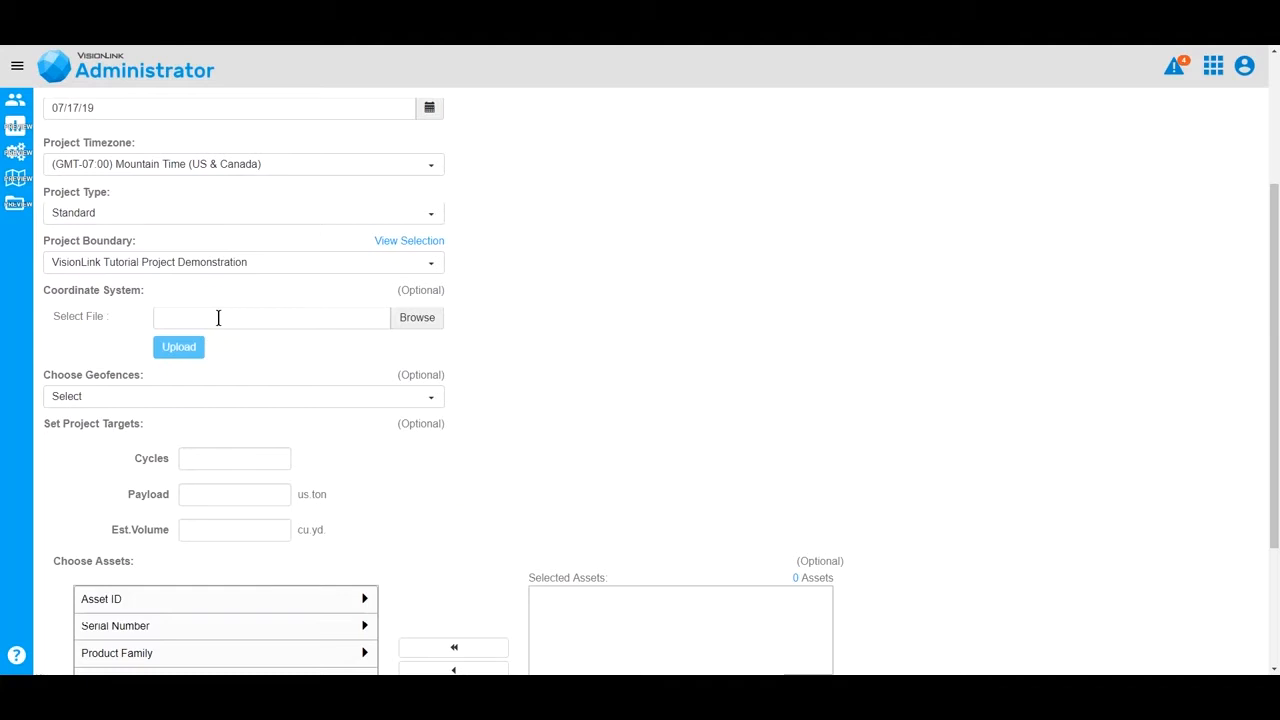
scroll(215, 320, "down", 1)
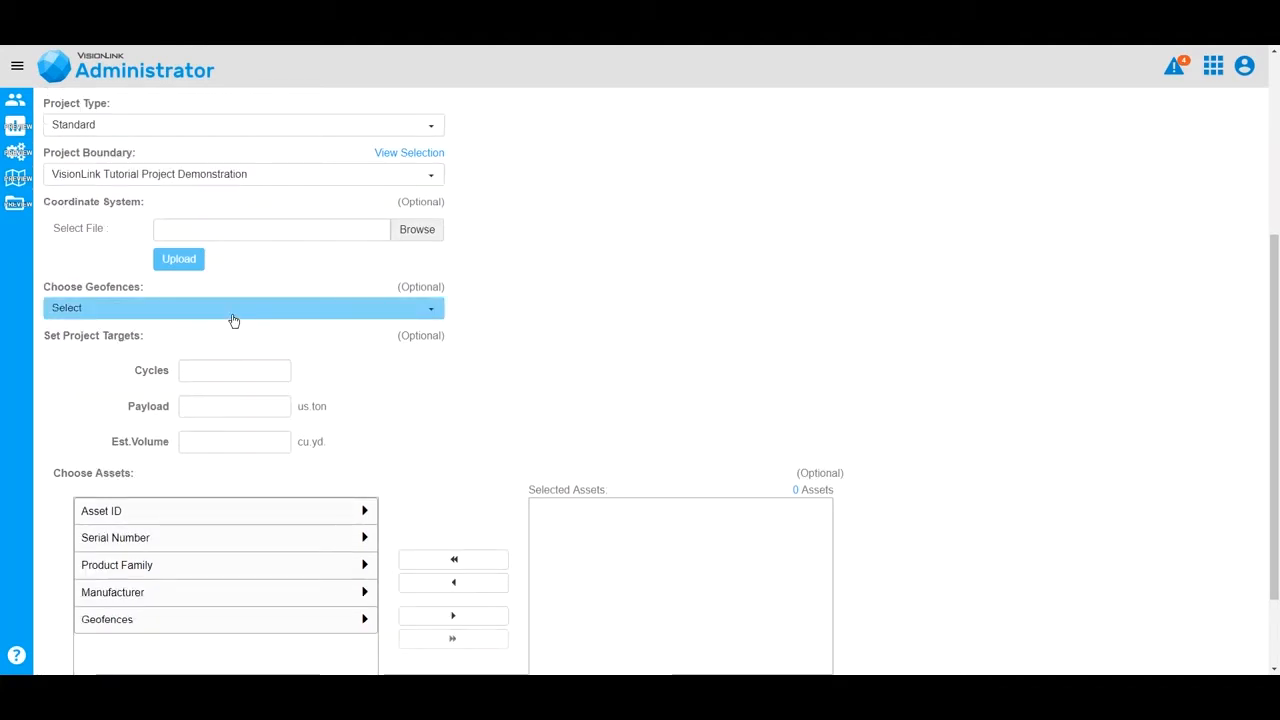
left_click(233, 310)
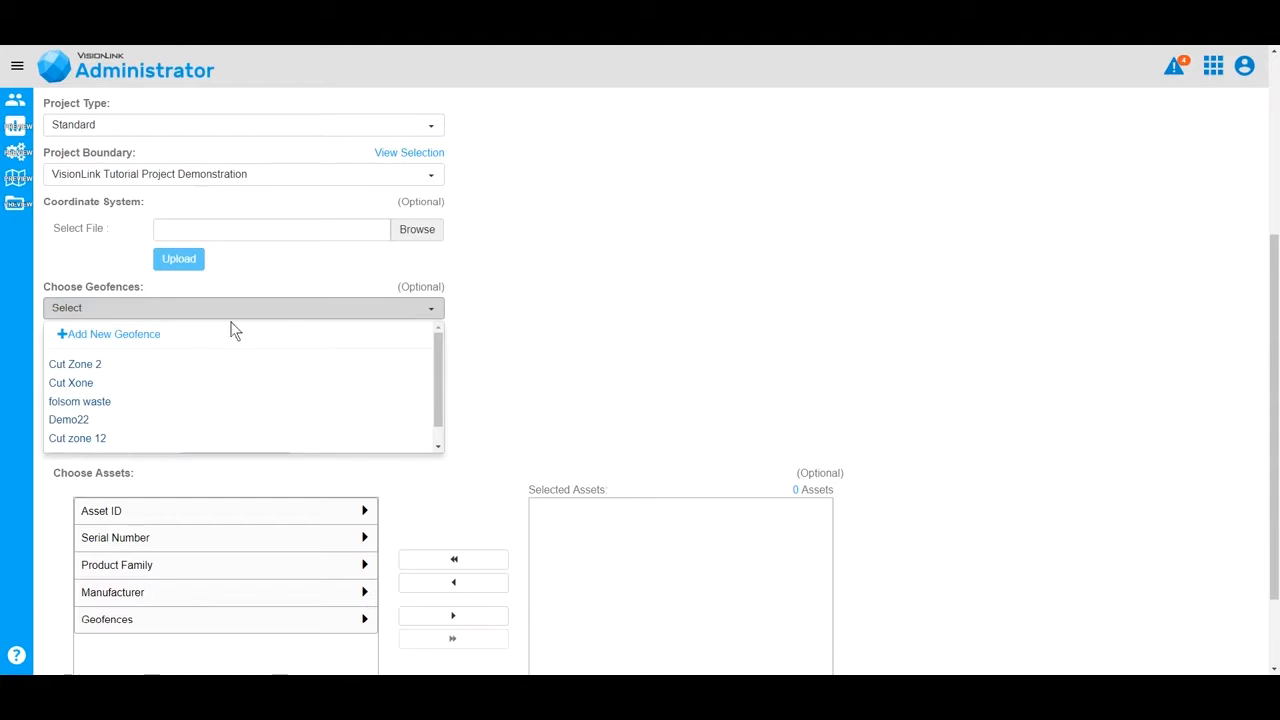
left_click(138, 336)
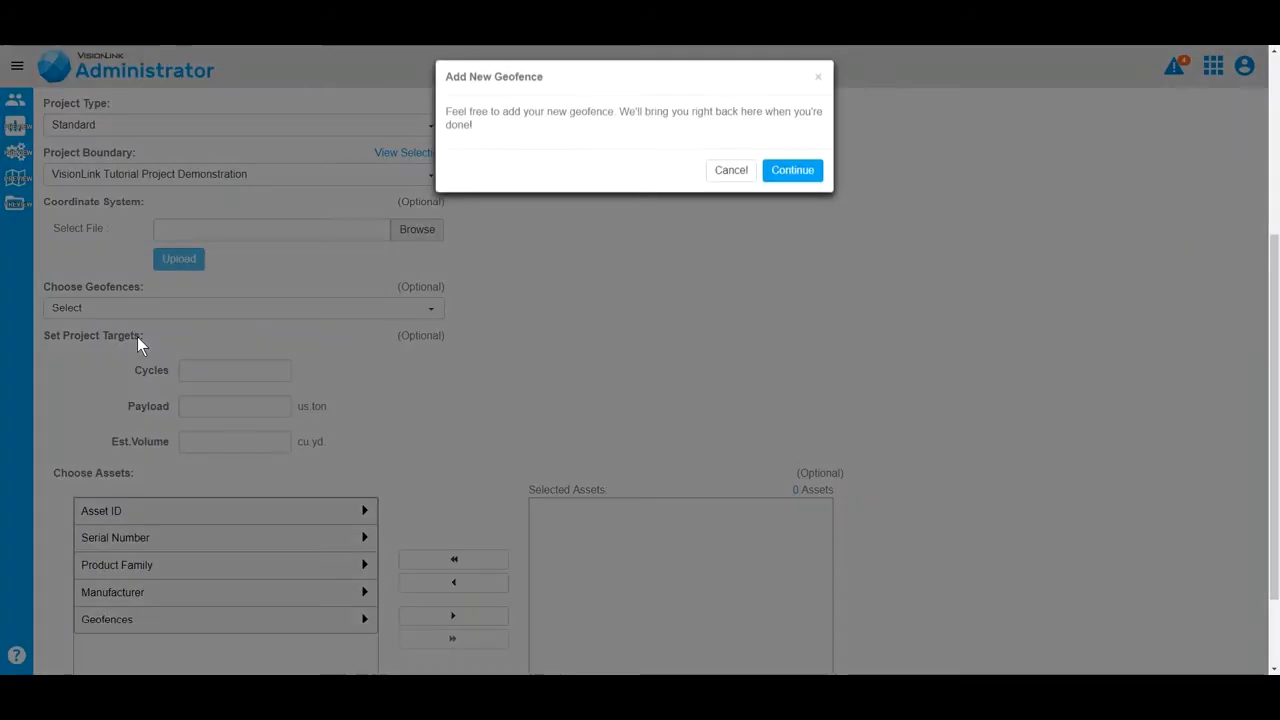
left_click(795, 185)
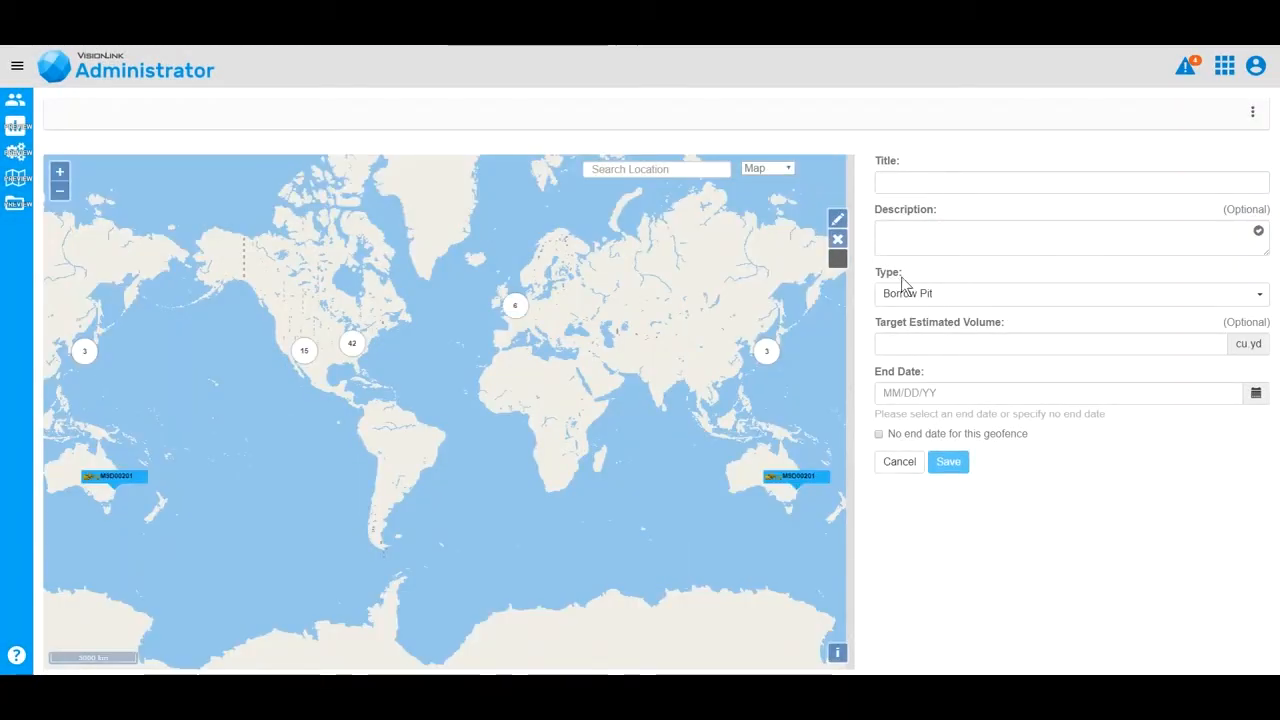
left_click(897, 181)
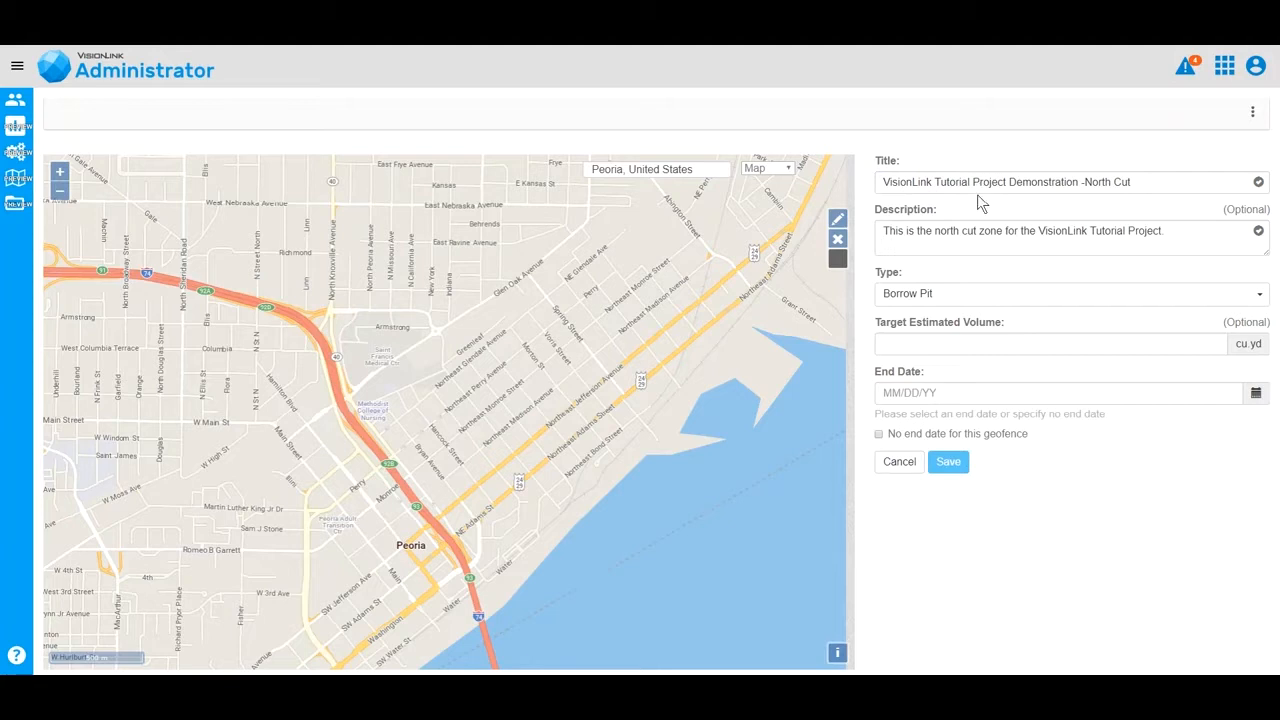
Step: Set the geofence type to Cut Zone with a target estimated volume of 100000 cu.yd and no end date
left_click(952, 304)
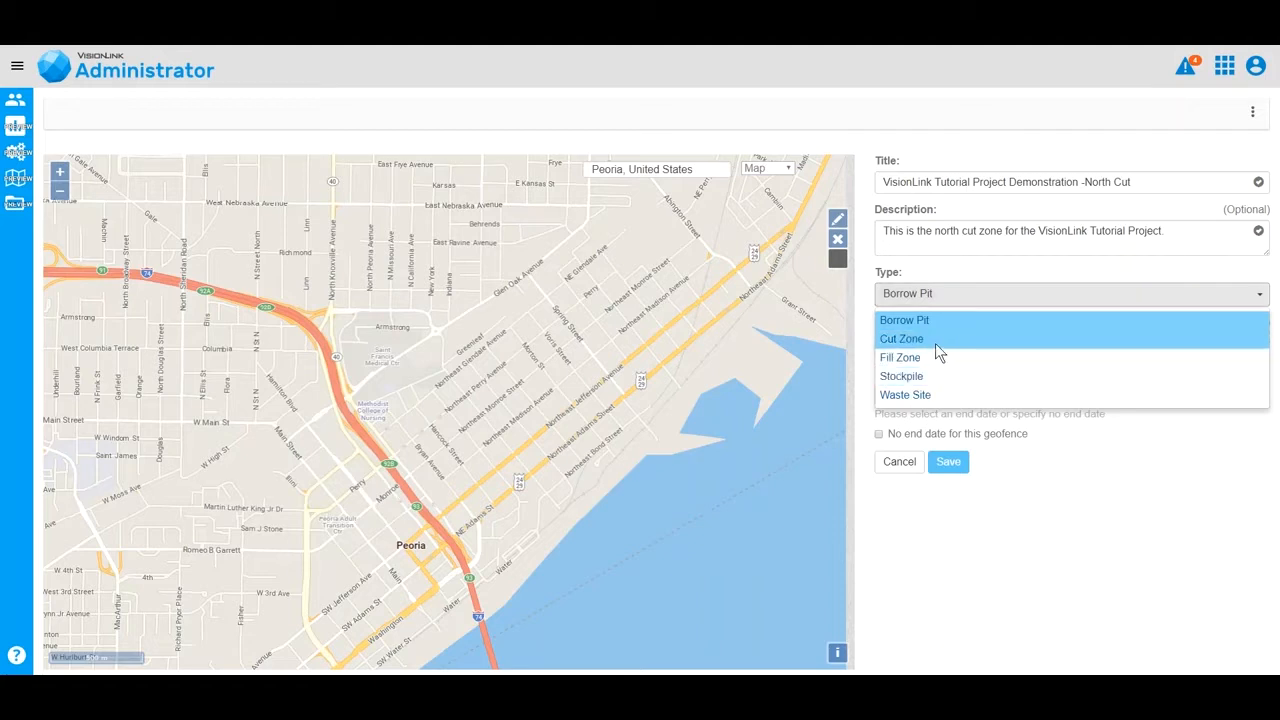
left_click(936, 340)
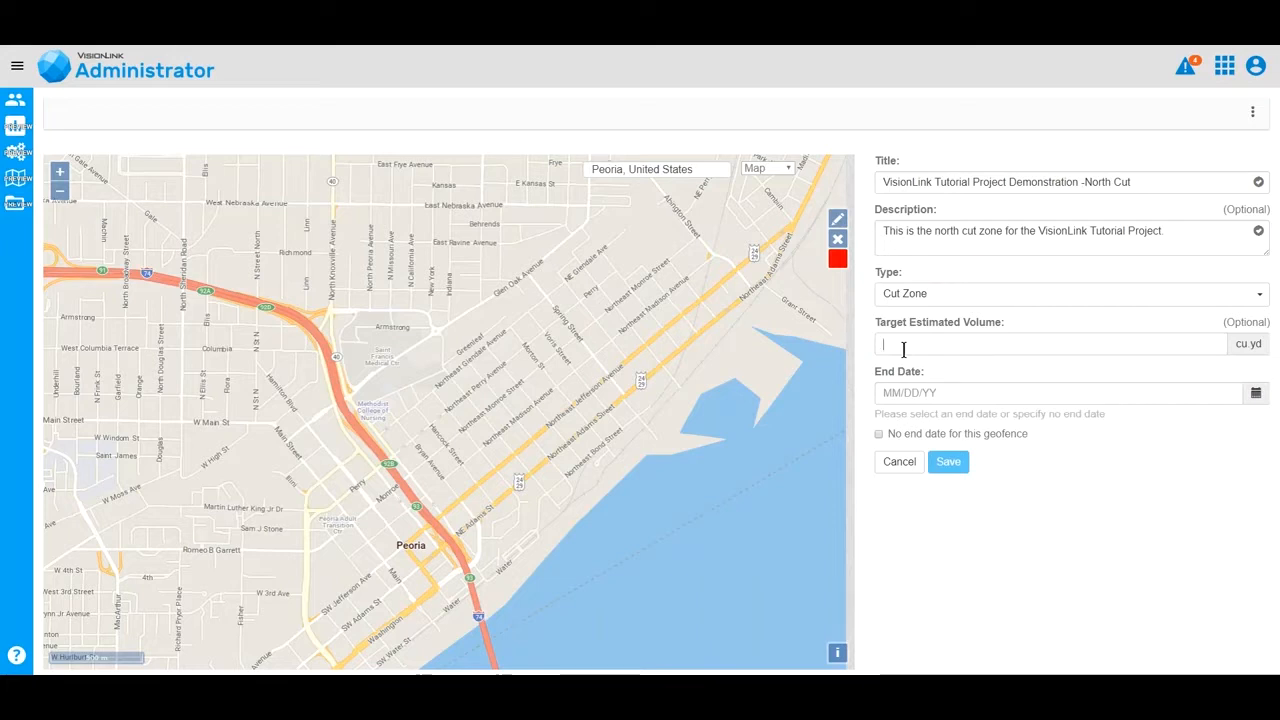
type("100000")
key("Tab")
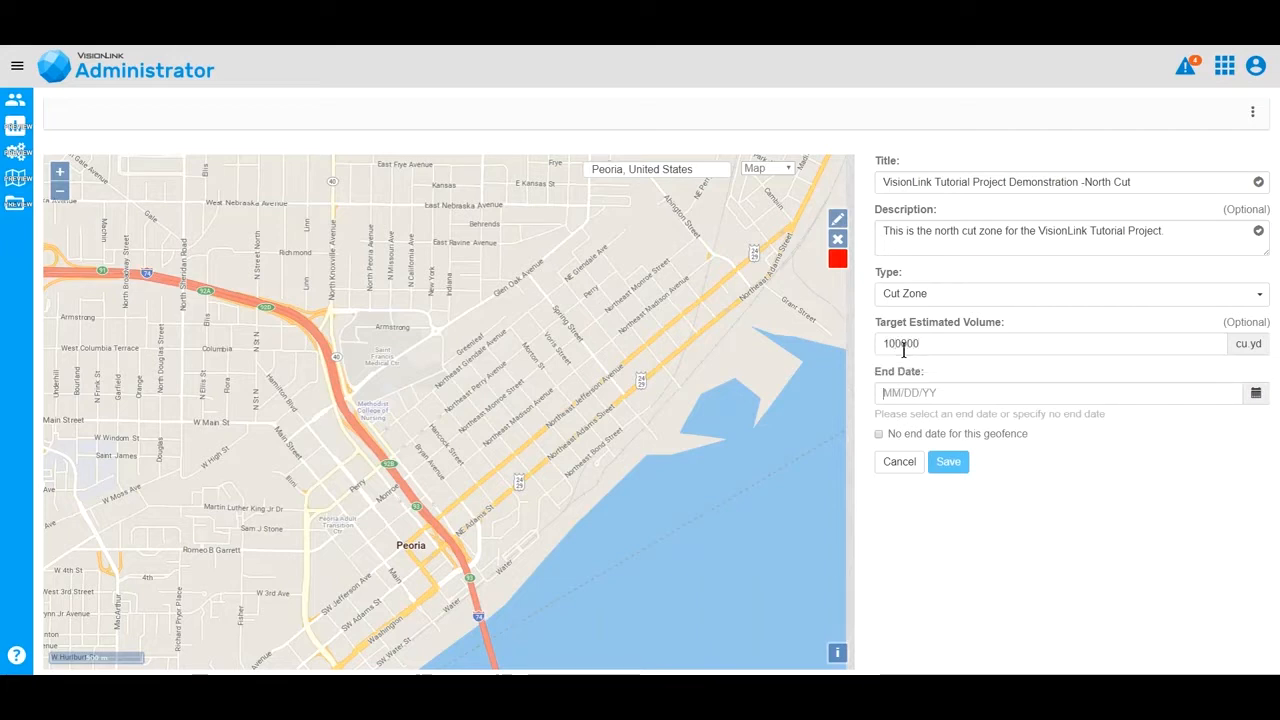
left_click(879, 435)
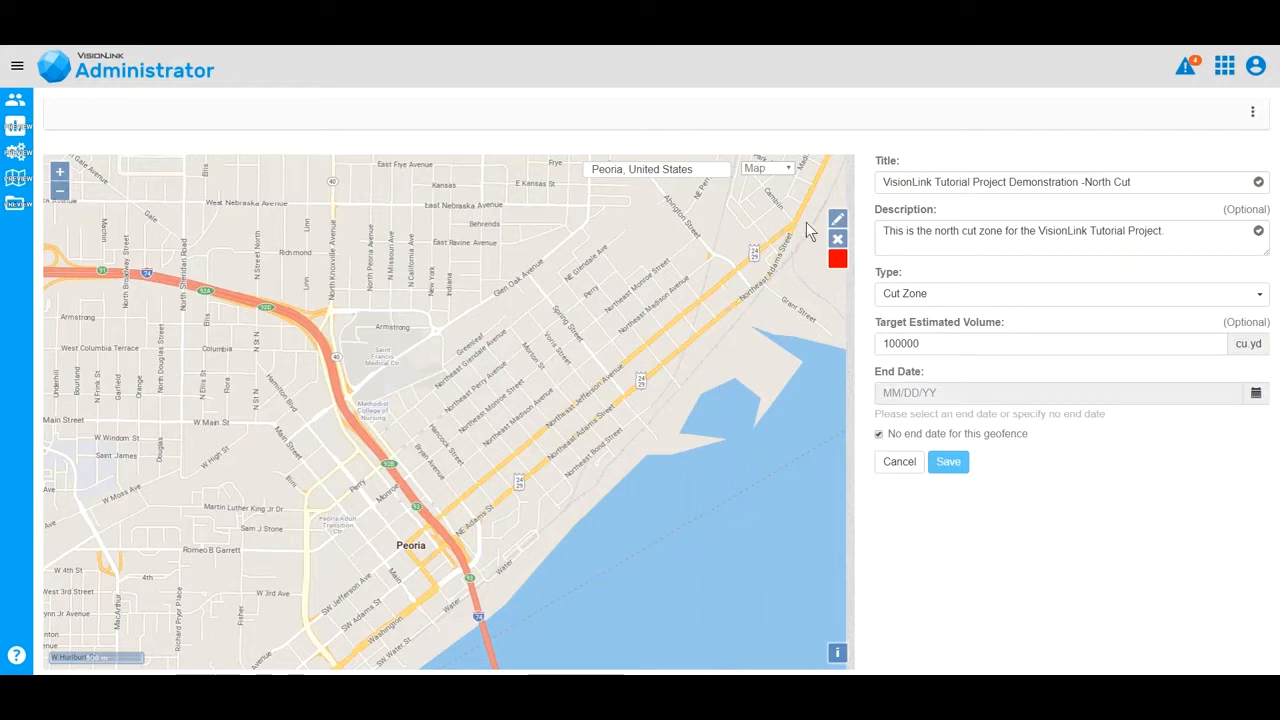
Step: Draw the closed geofence polygon northeast of downtown Peoria, around Northeast Monroe and Northeast Madison and reaching the riverfront
left_click(840, 221)
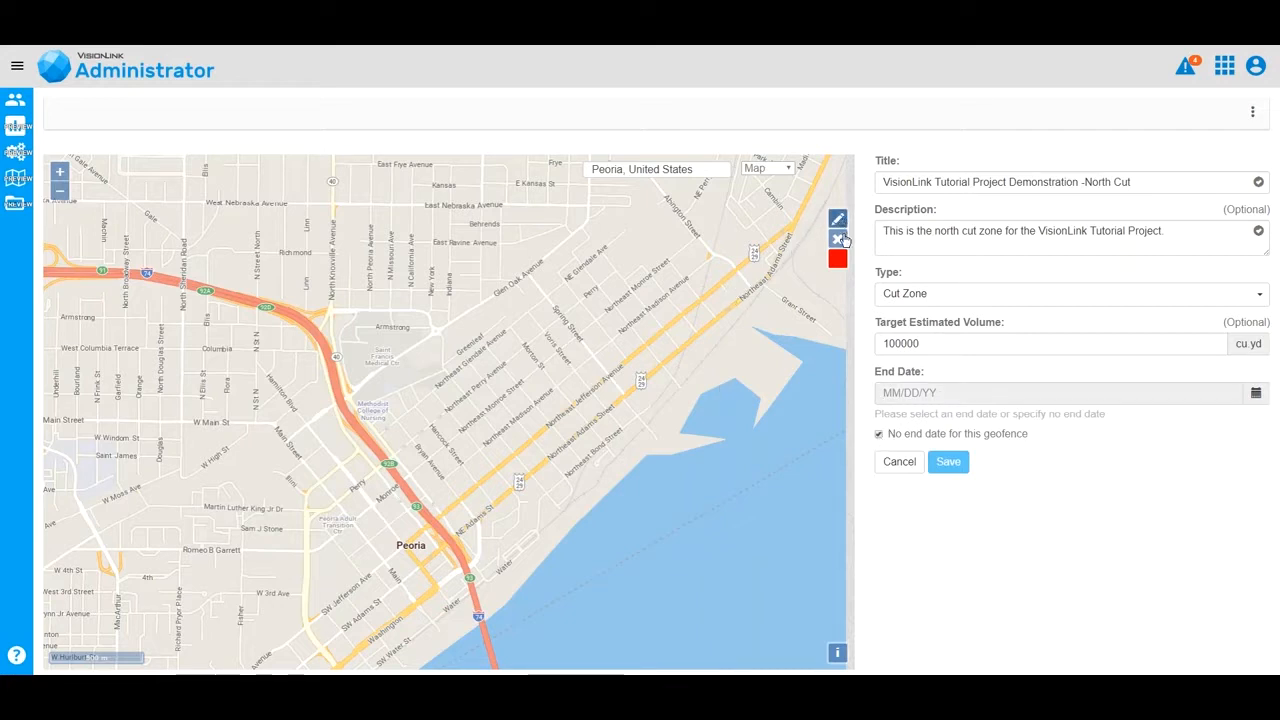
left_click(622, 269)
left_click(547, 316)
left_click(601, 384)
left_click(710, 357)
left_click(746, 348)
left_click(789, 282)
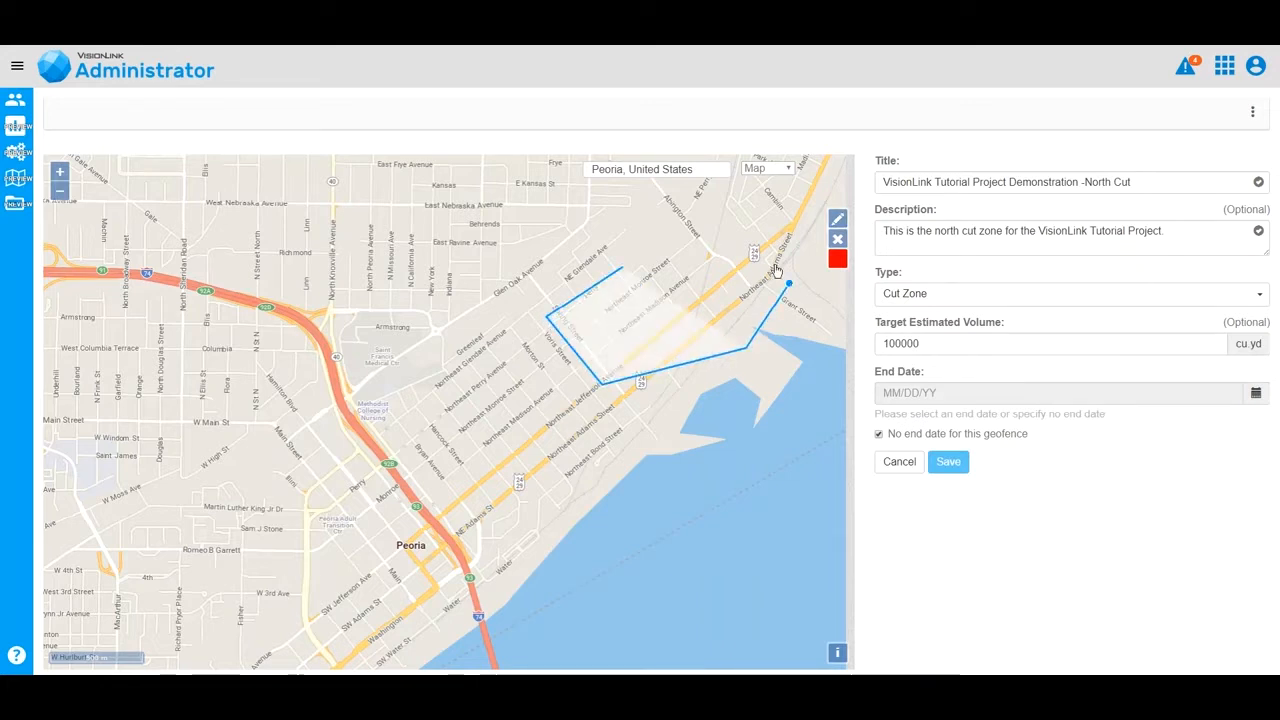
left_click(705, 220)
left_click(638, 251)
left_click(622, 269)
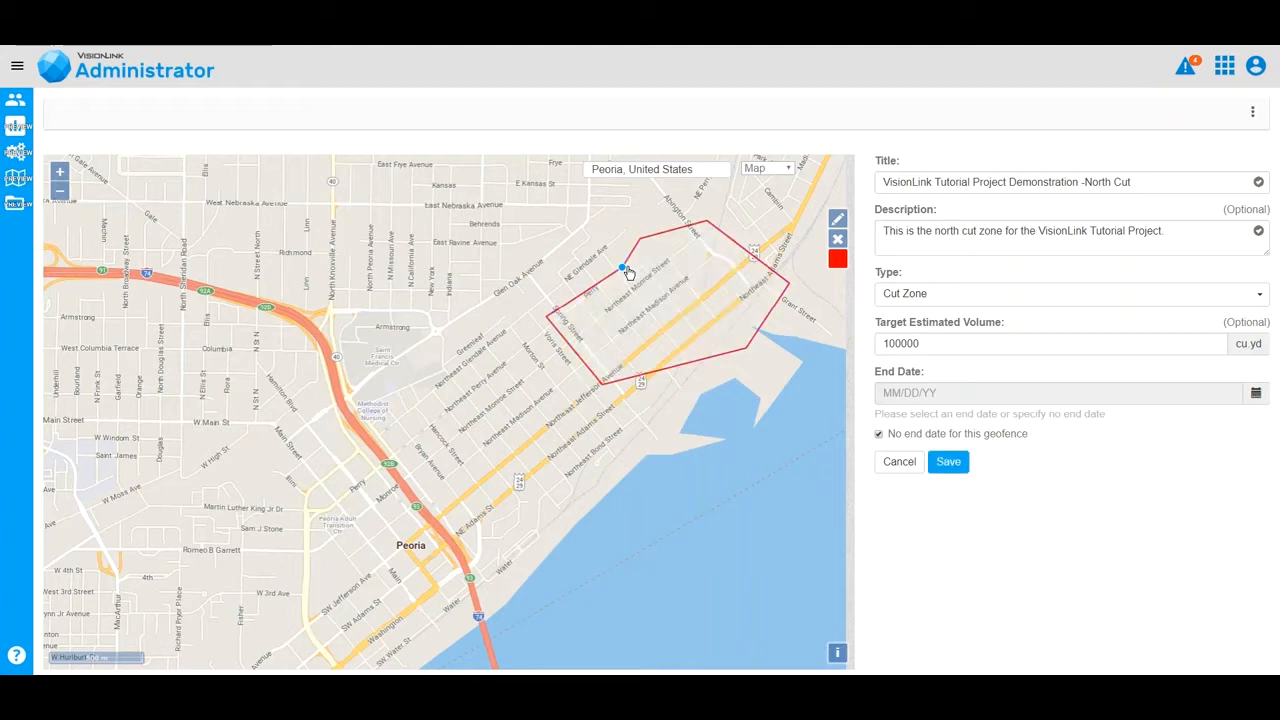
Step: Turn on the red fill for the geofence polygon and save the geofence to the project
left_click(838, 259)
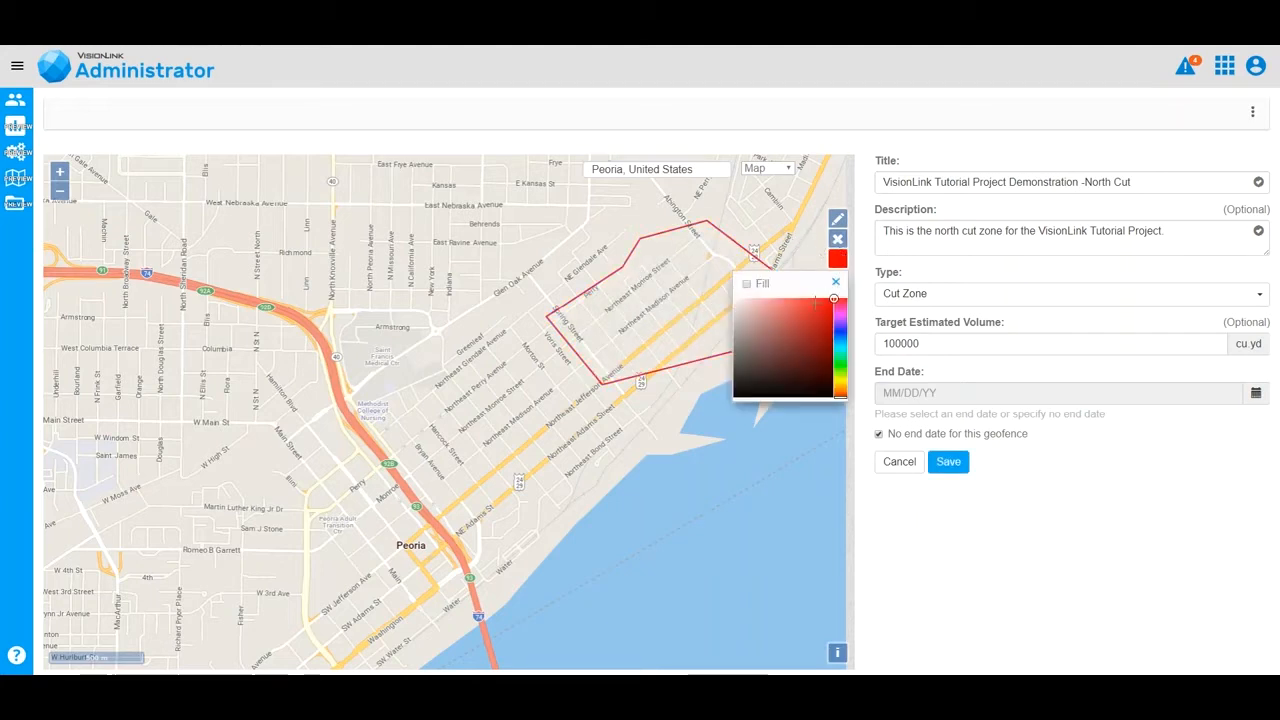
left_click(746, 285)
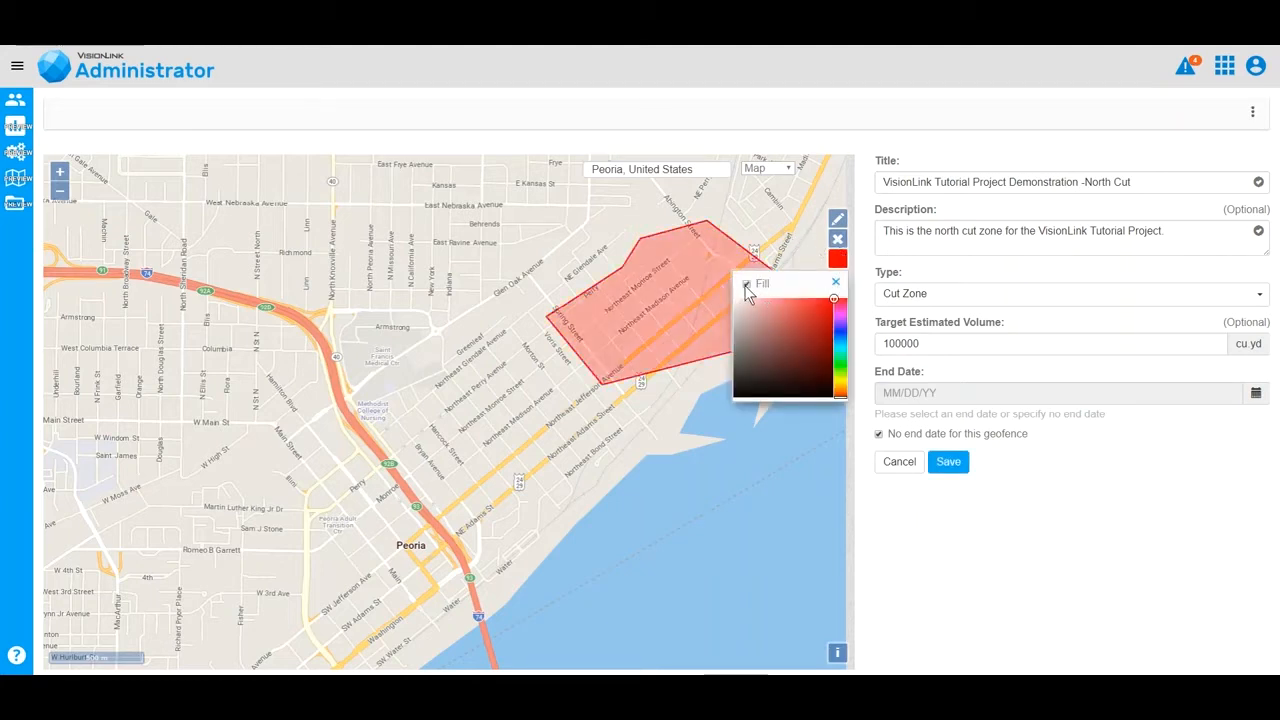
left_click(836, 281)
left_click(949, 470)
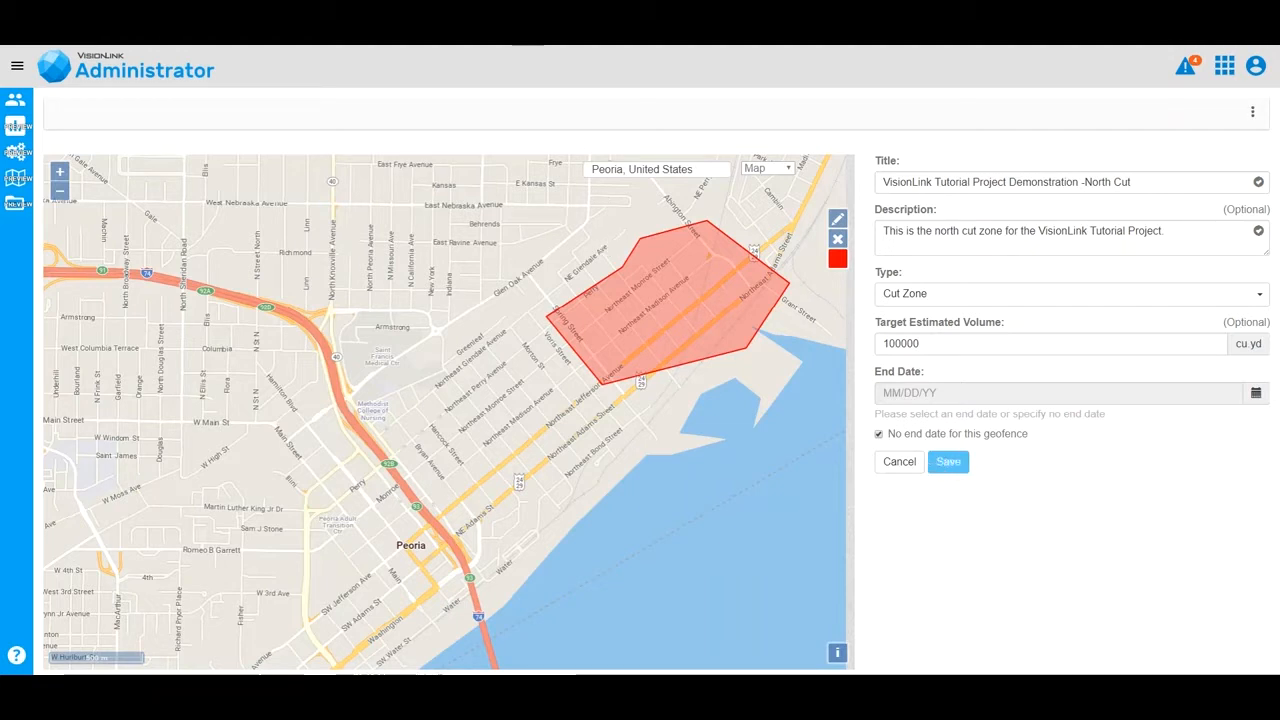
left_click(948, 461)
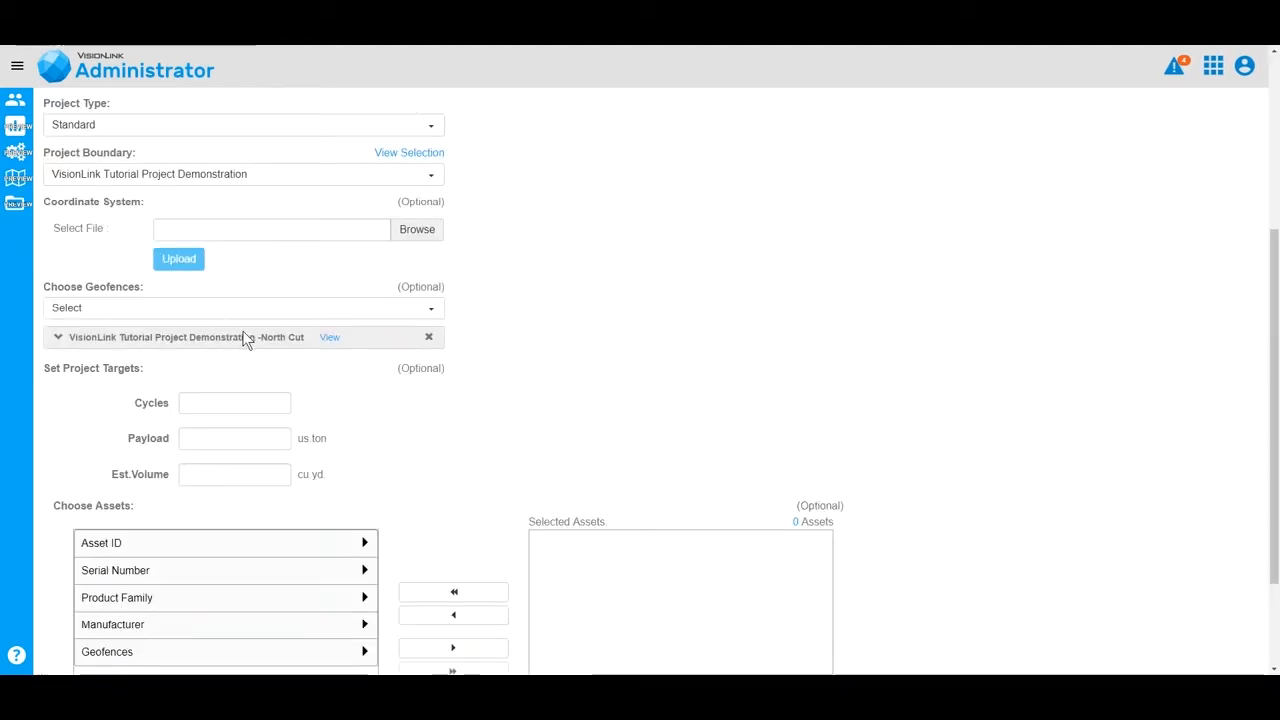
Step: Expand the North Cut geofence's targets and save the project with cycles, payload, estimated volume and assets left empty
left_click(58, 338)
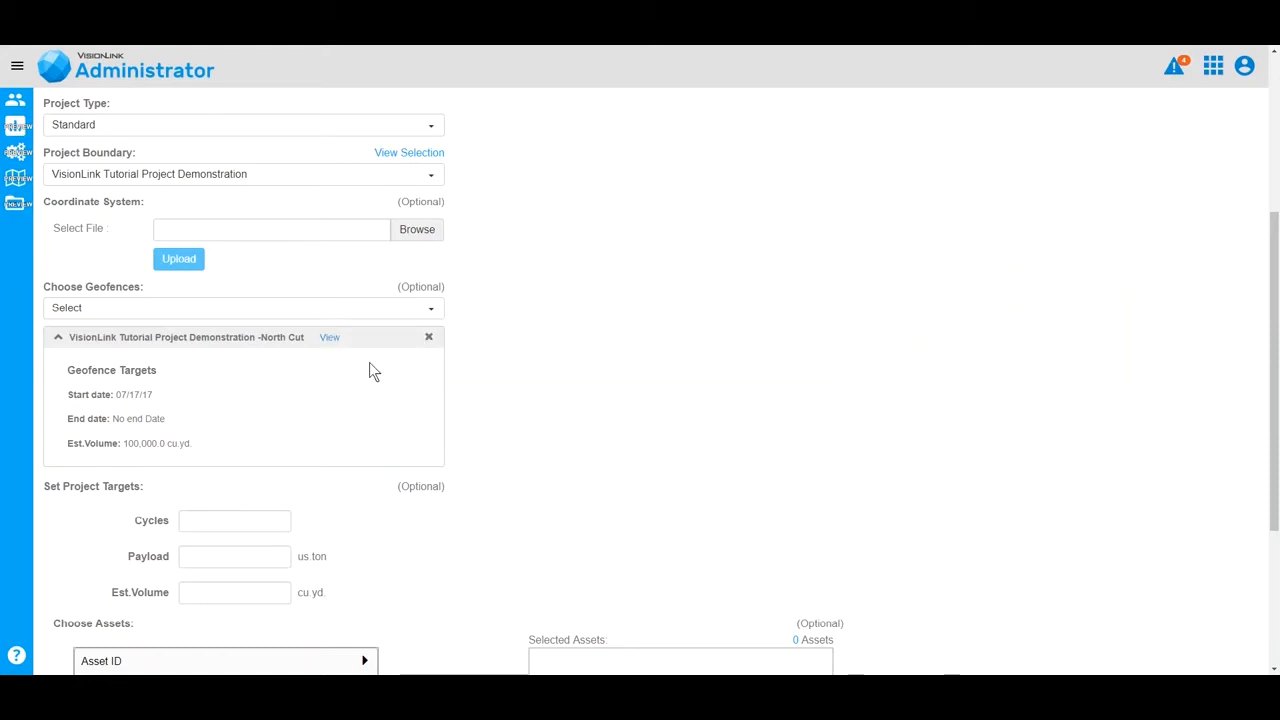
scroll(369, 368, "down", 1)
scroll(302, 402, "down", 2)
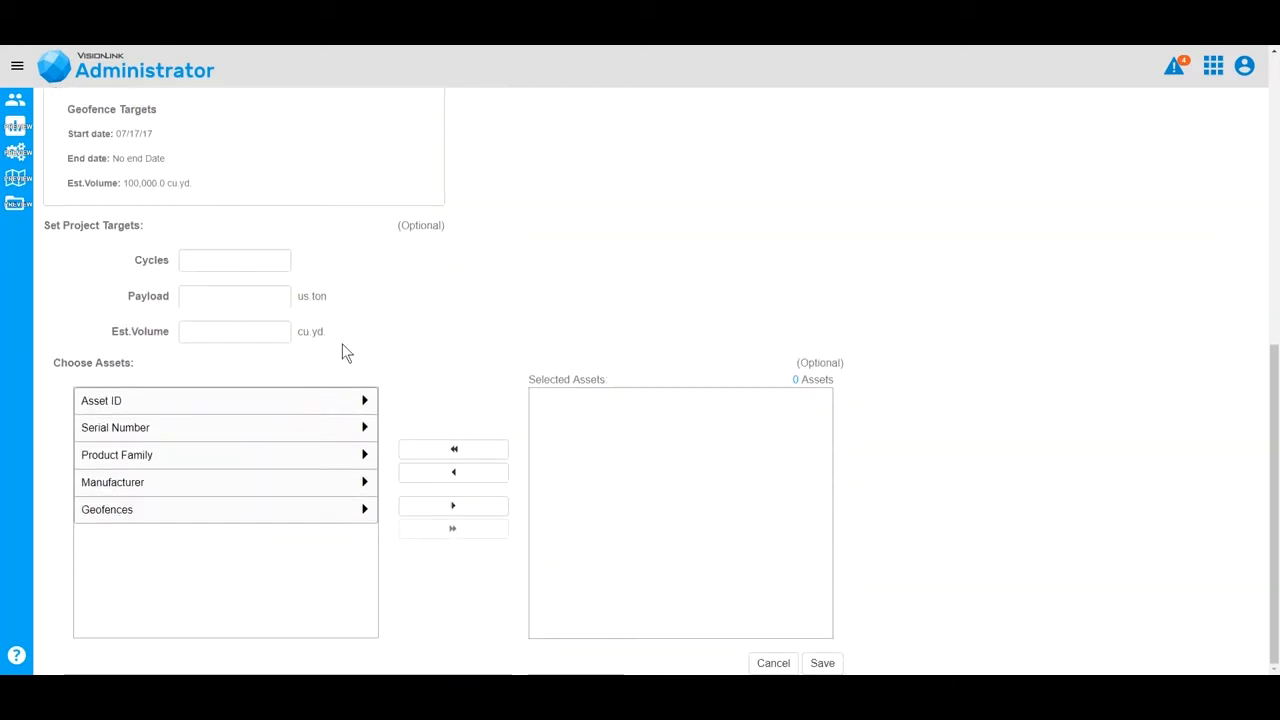
left_click(239, 259)
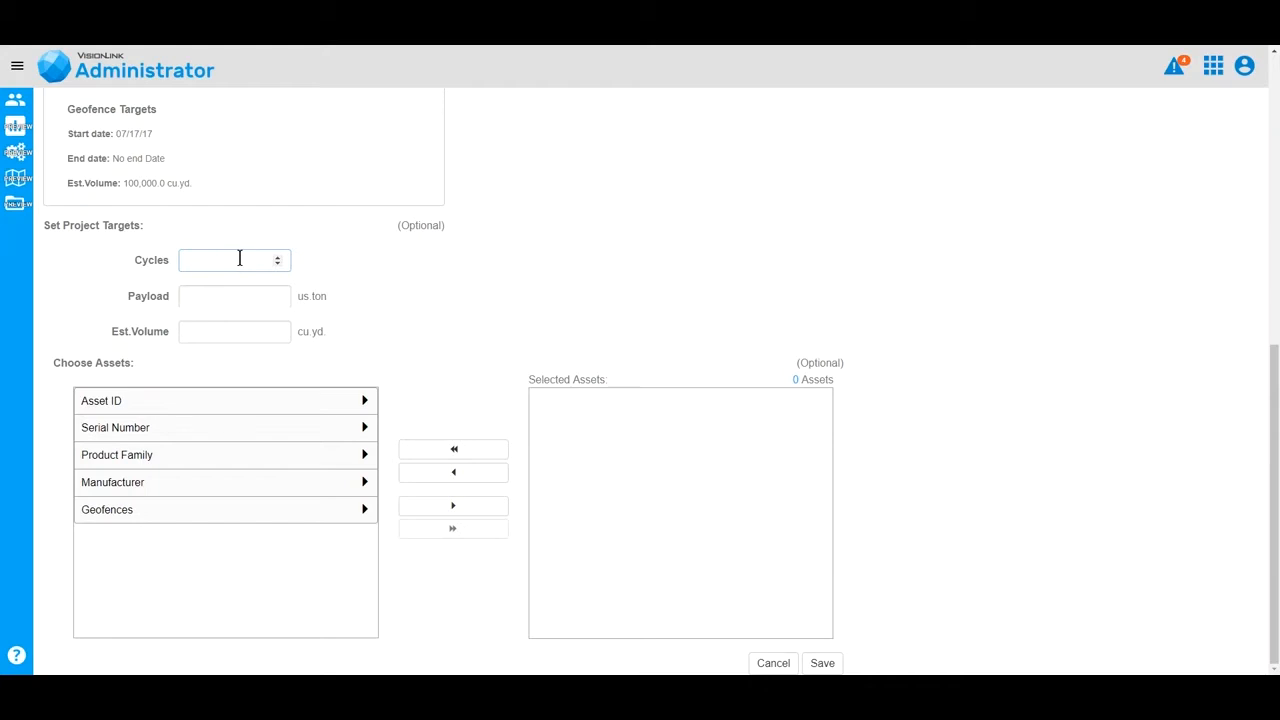
left_click(199, 332)
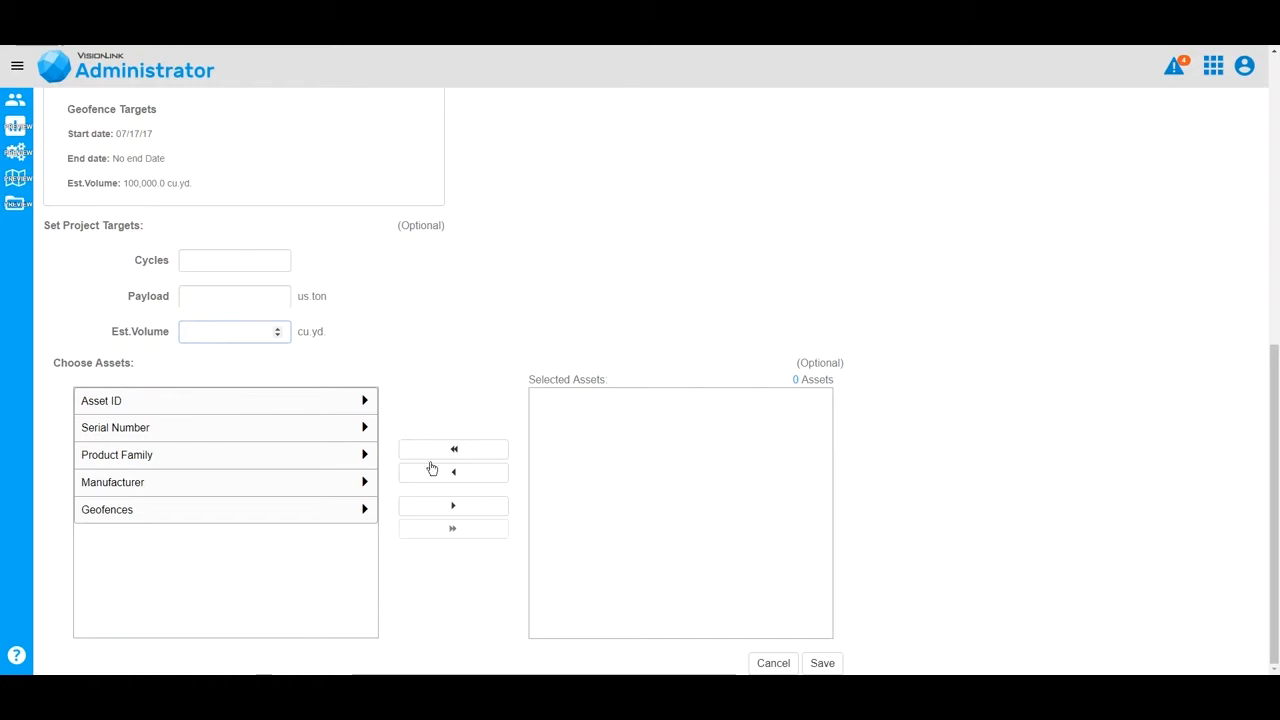
left_click(826, 663)
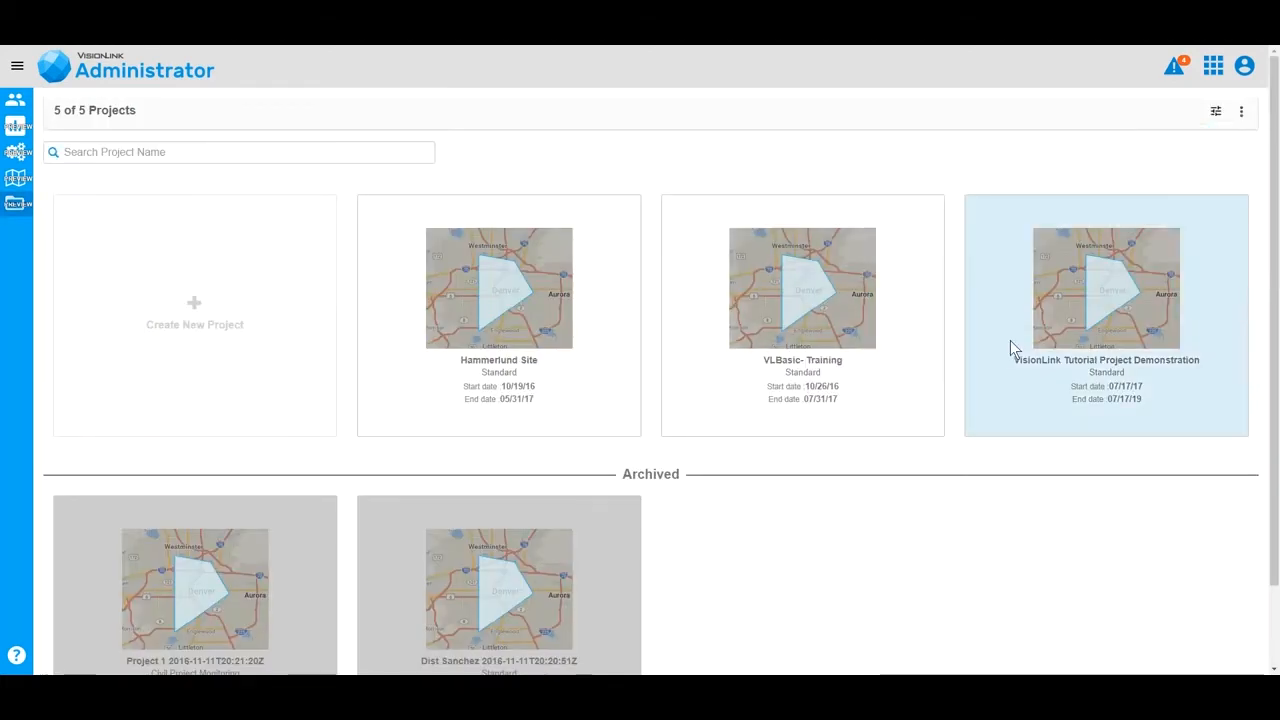
Step: Open the VisionLink Tutorial Project Demonstration project, review its settings and the available geofences, and leave without saving
left_click(1056, 332)
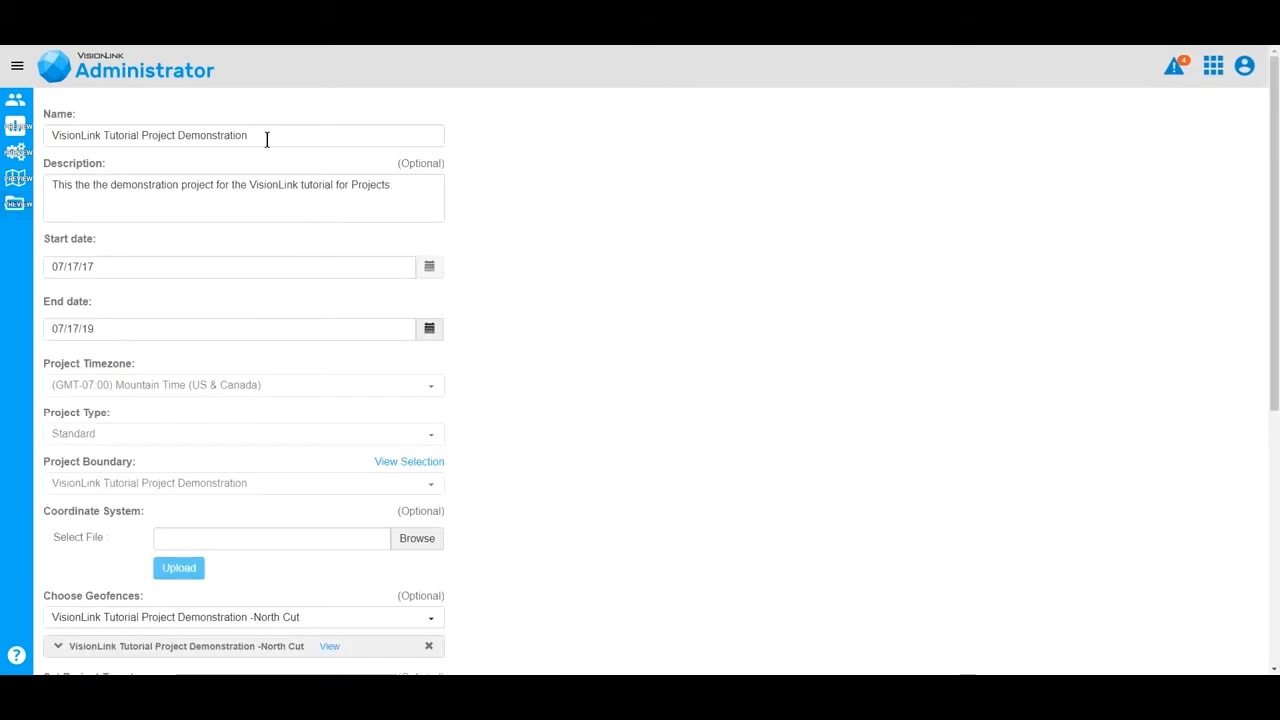
scroll(274, 271, "down", 2)
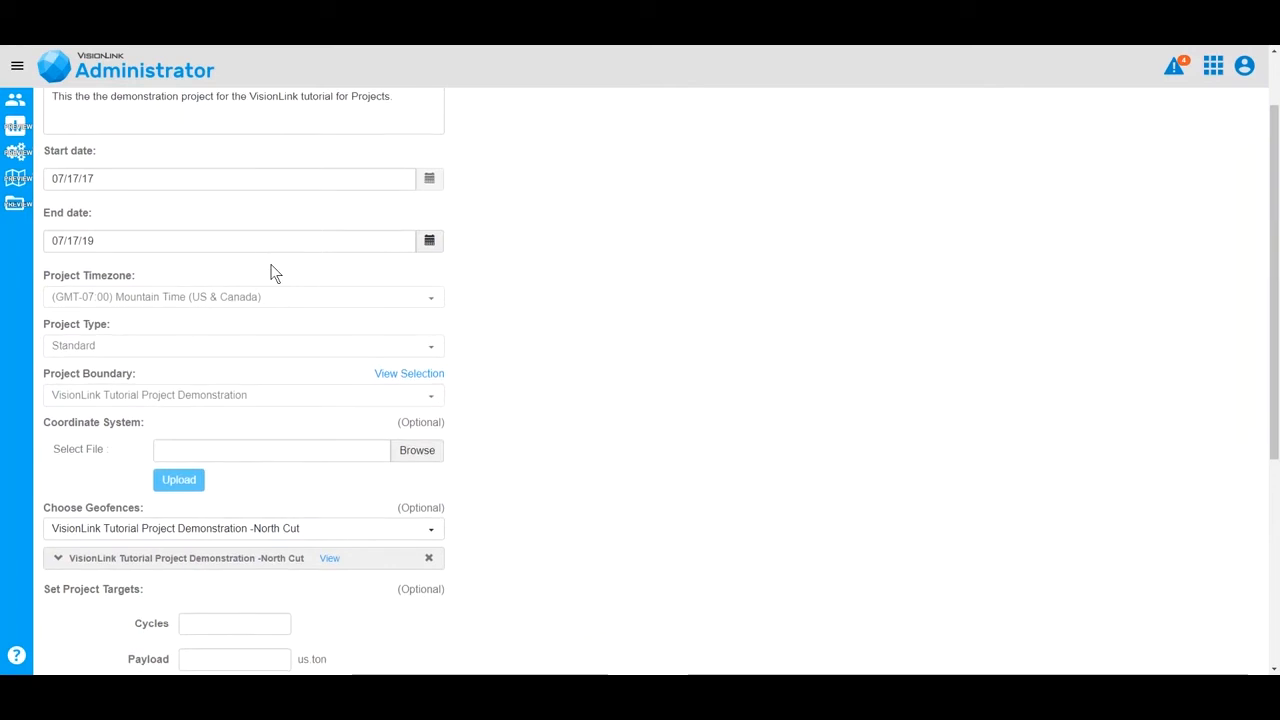
scroll(270, 280, "down", 2)
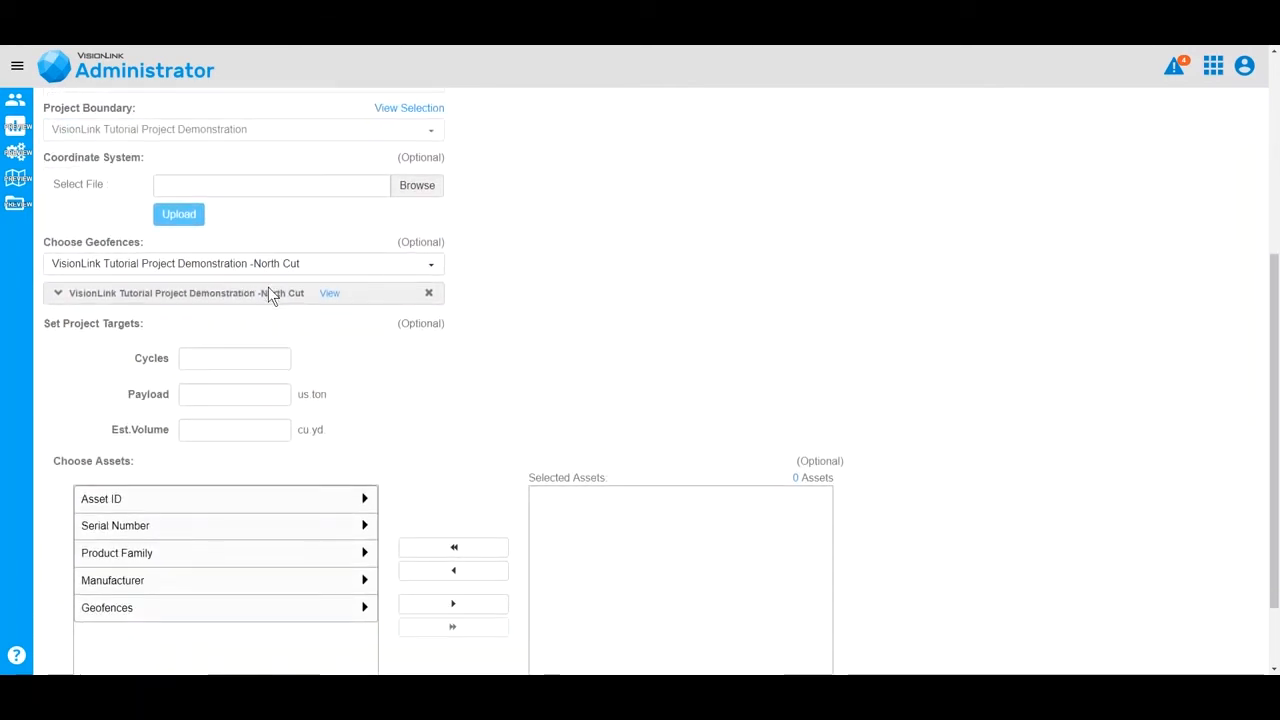
left_click(378, 270)
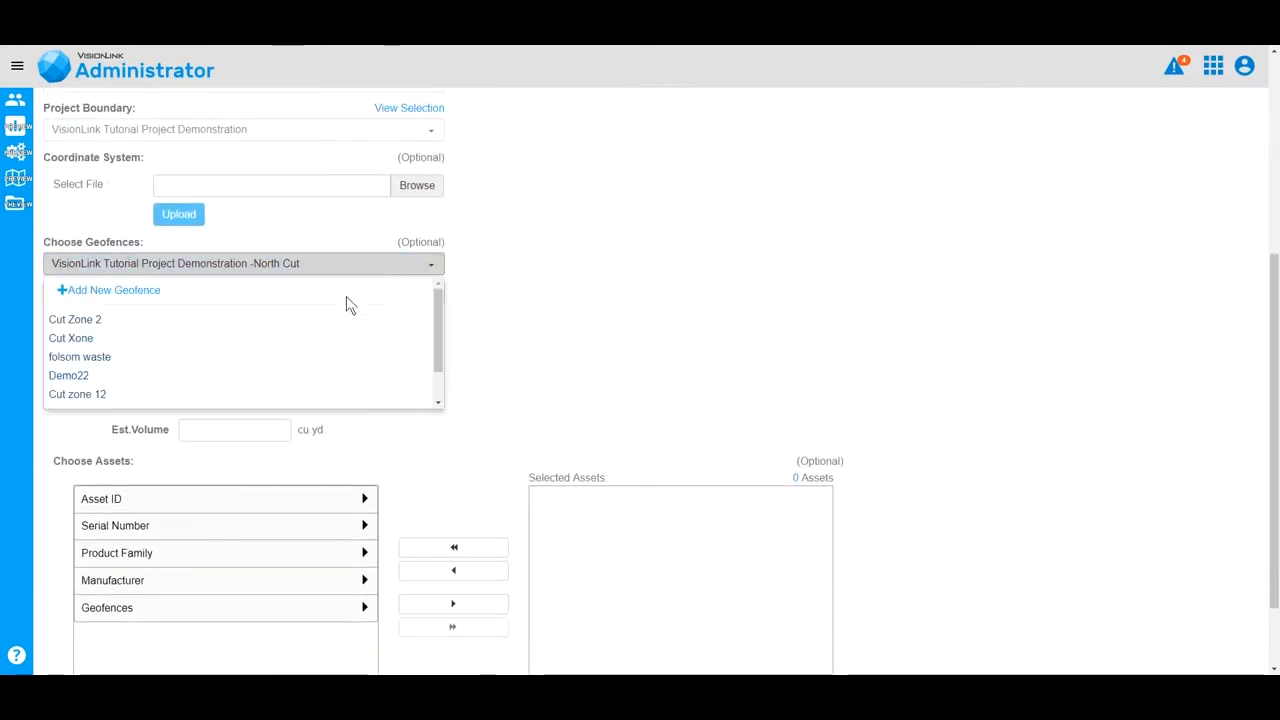
left_click(353, 228)
scroll(390, 383, "down", 1)
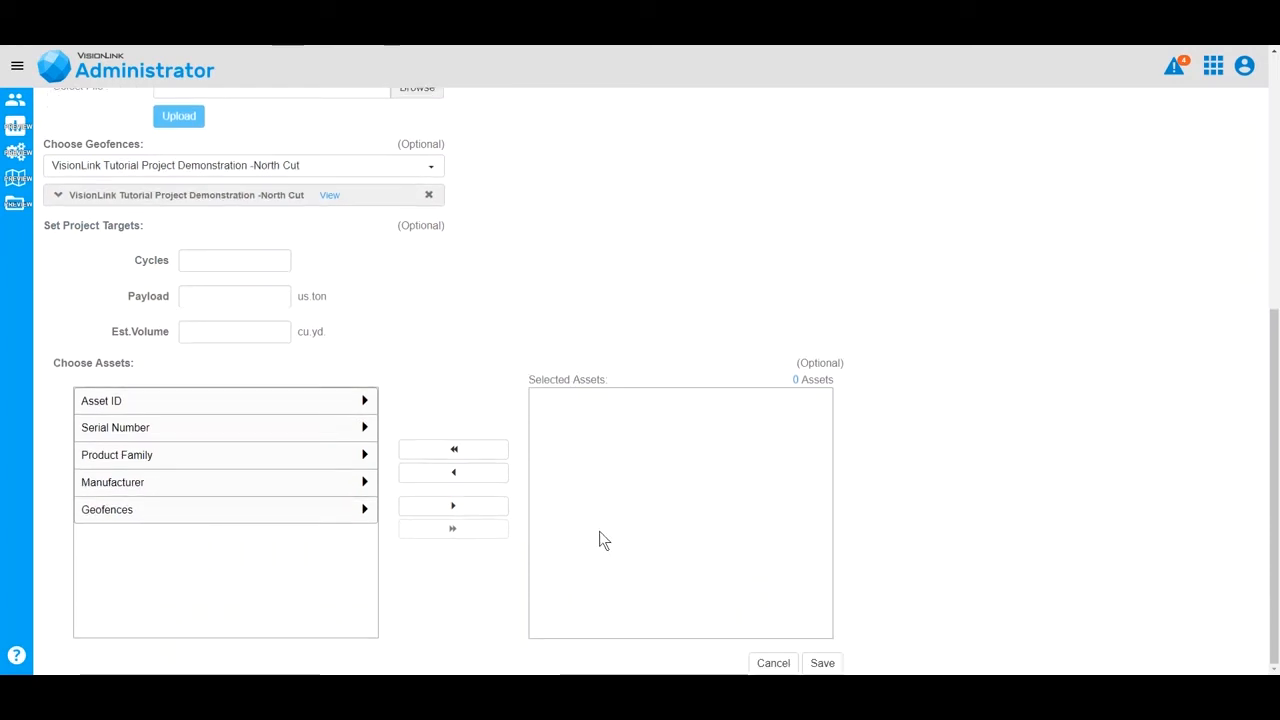
left_click(784, 663)
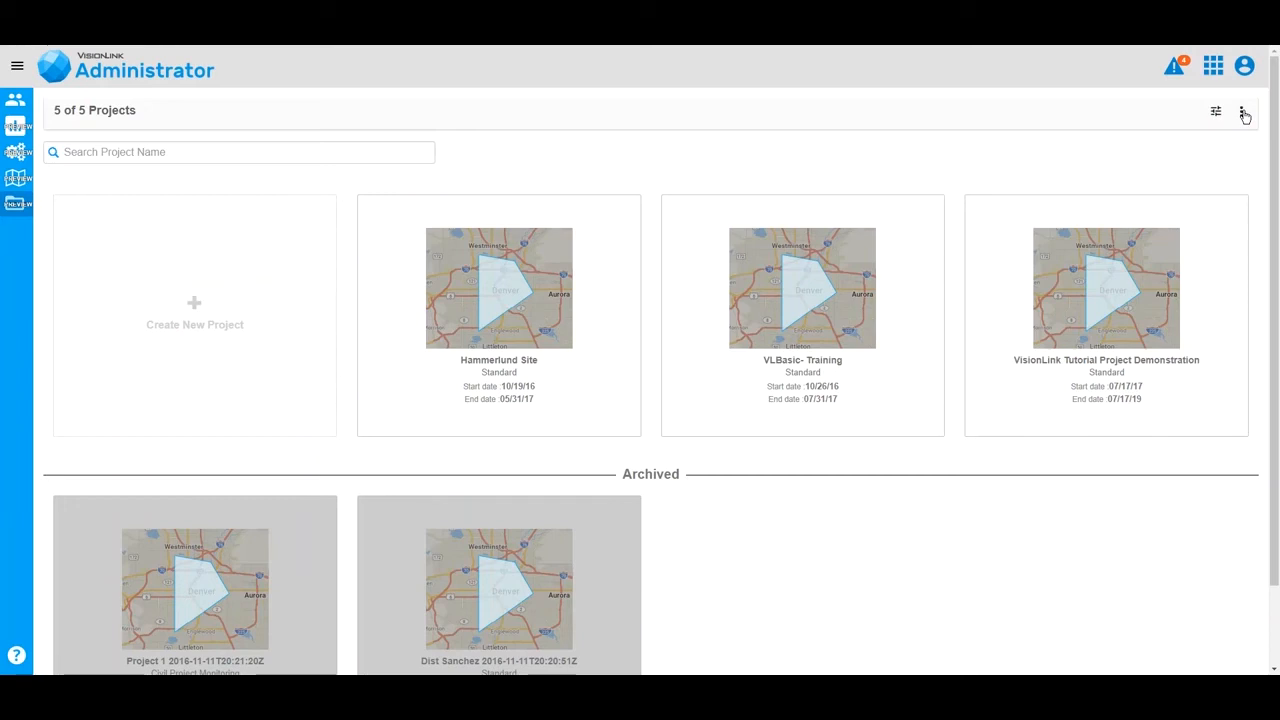
Step: Select the VisionLink Tutorial Project Demonstration project in the project list and archive it
left_click(1242, 113)
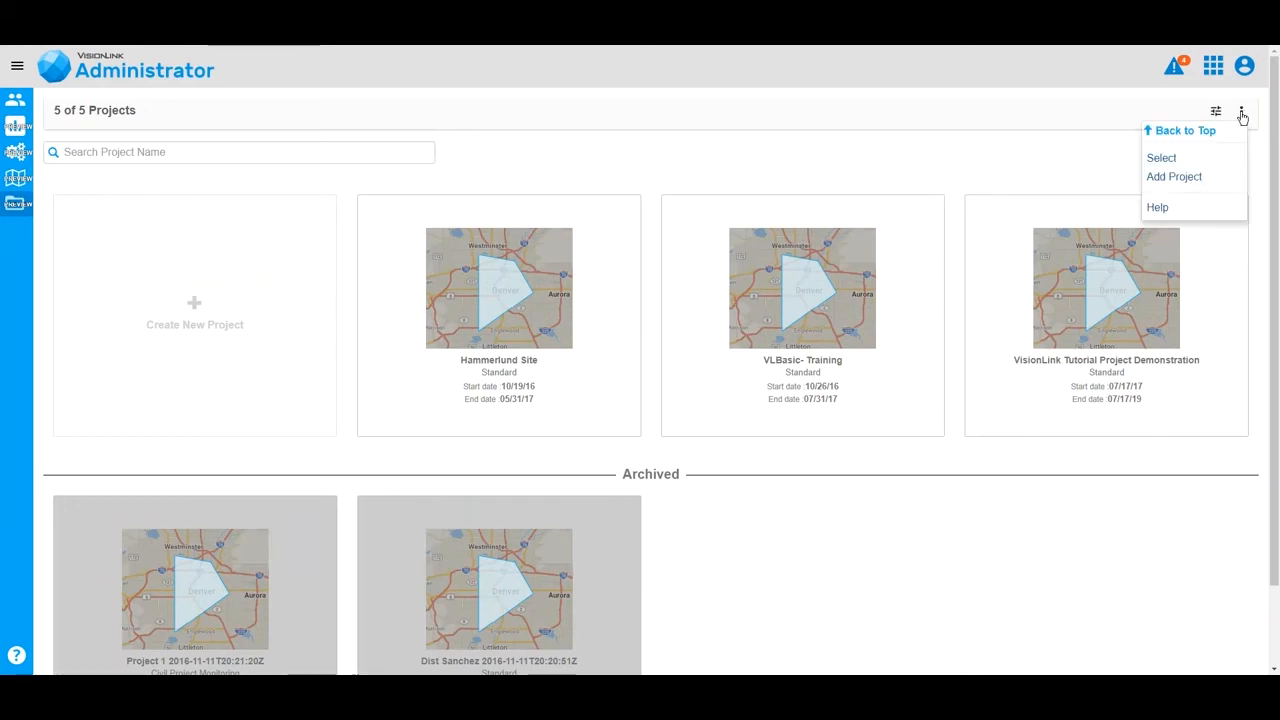
left_click(1214, 160)
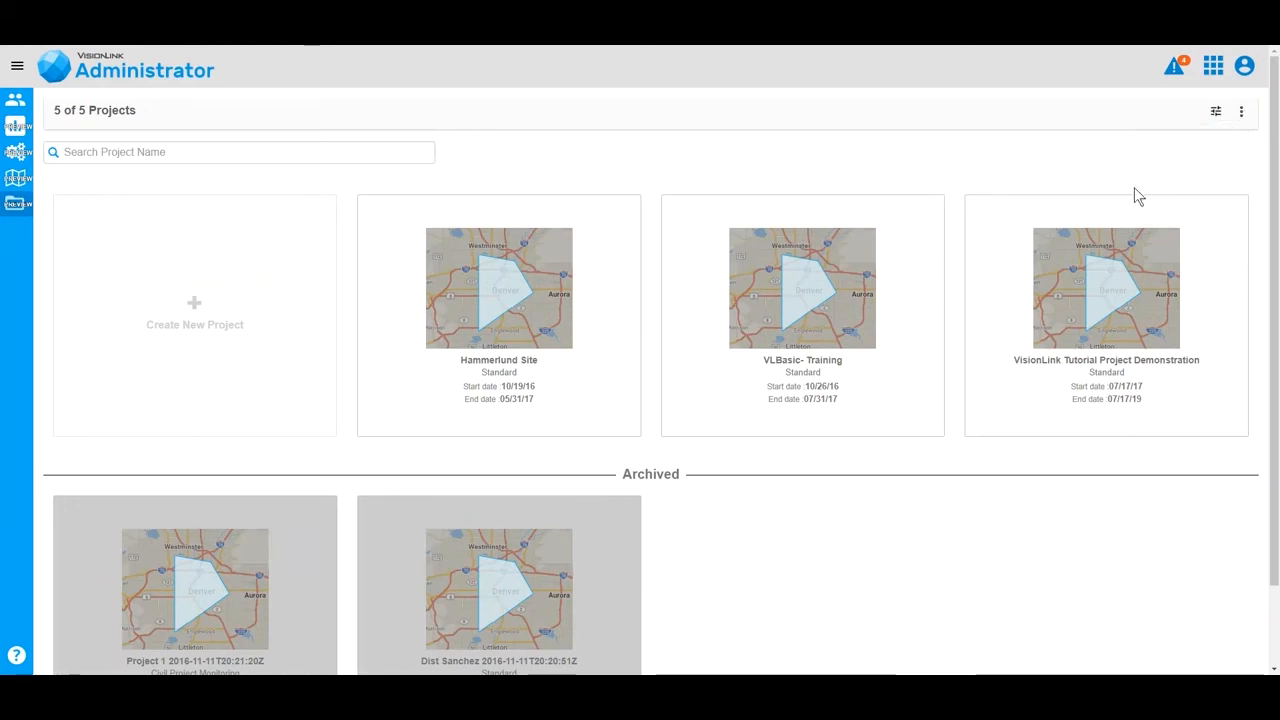
left_click(973, 224)
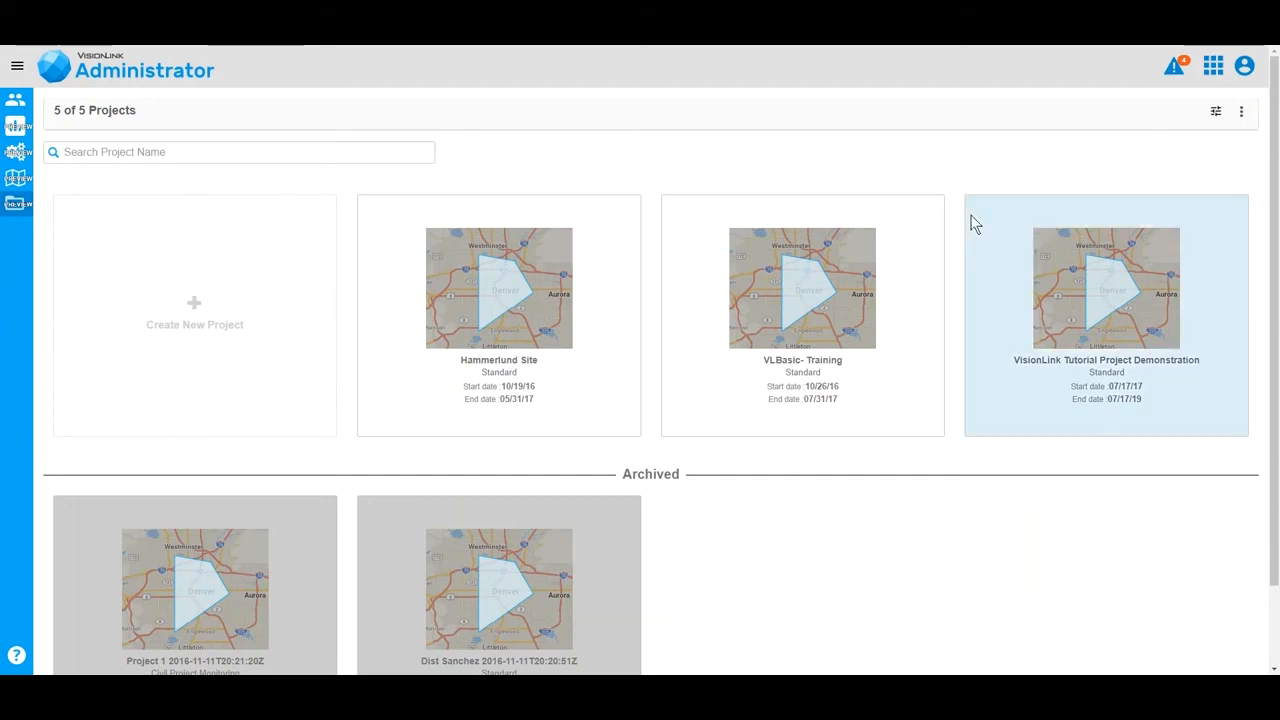
left_click(1241, 113)
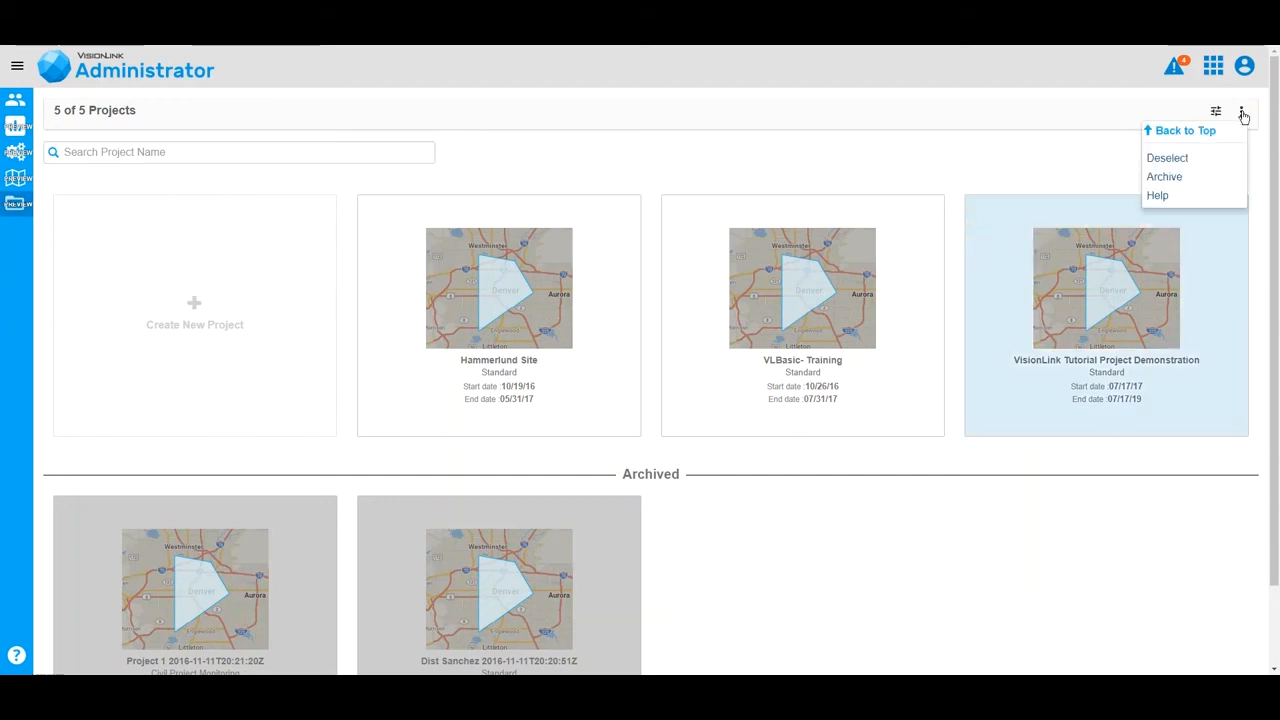
left_click(1207, 177)
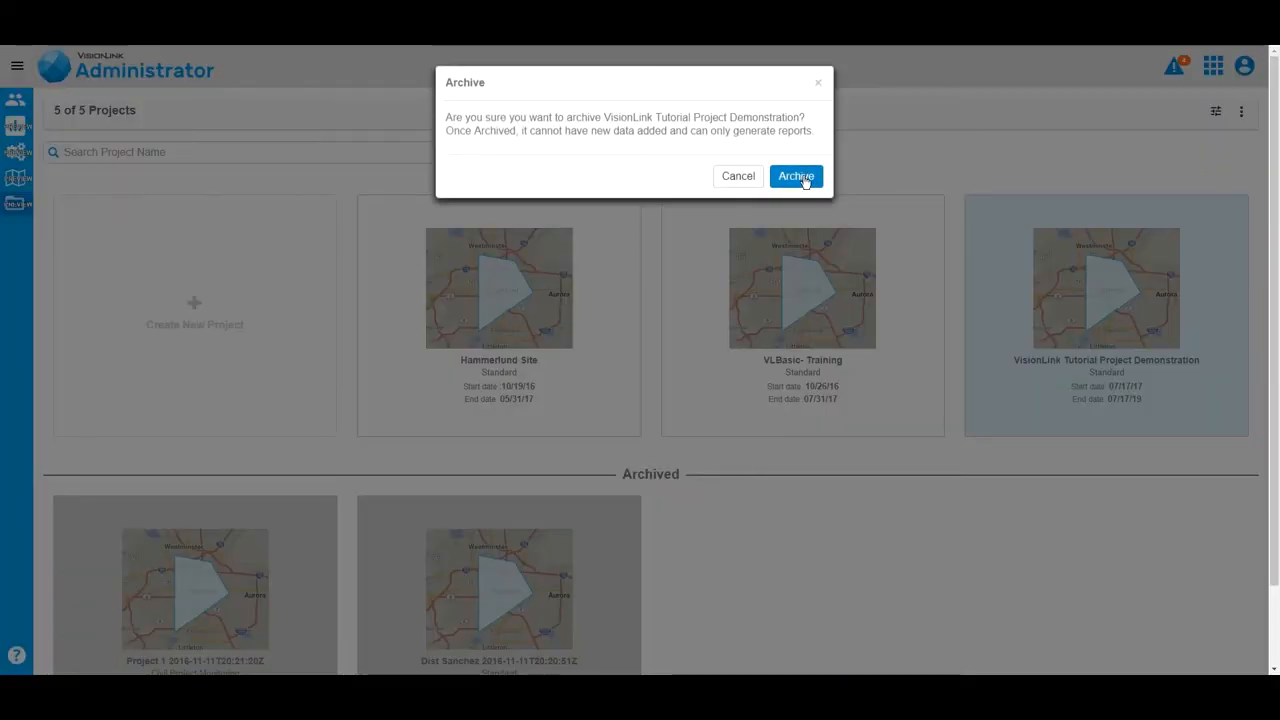
left_click(805, 182)
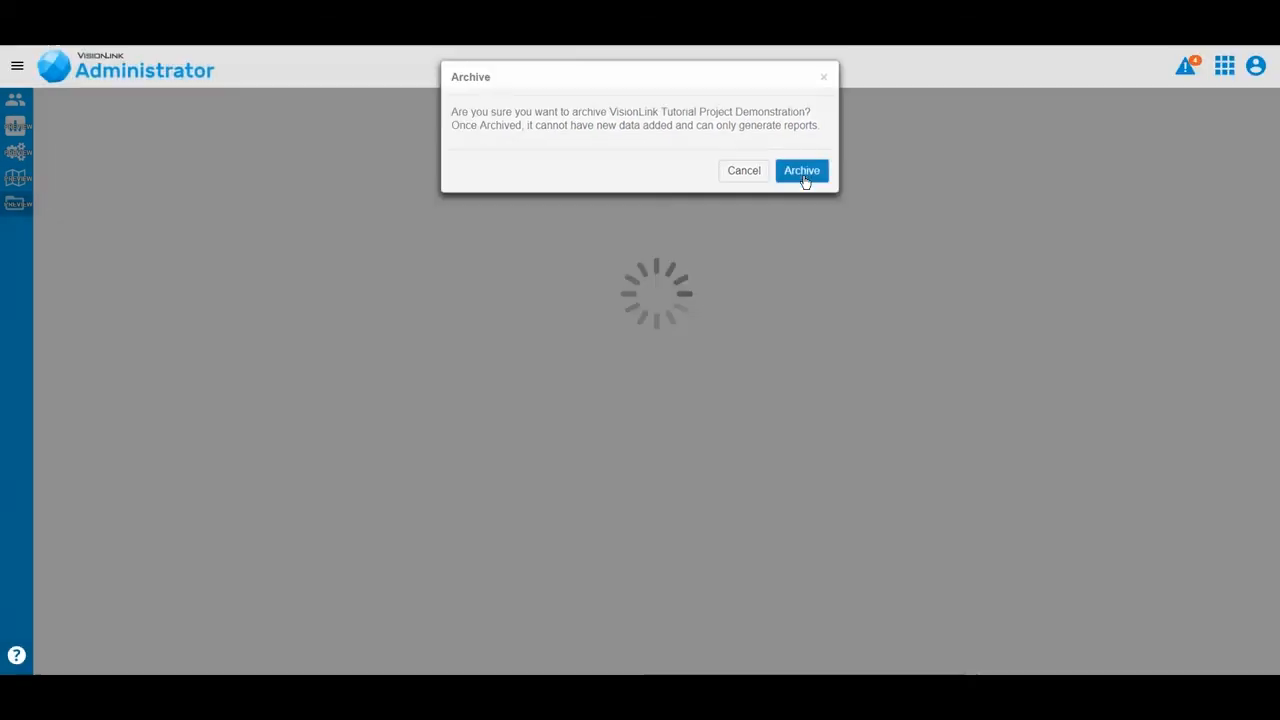